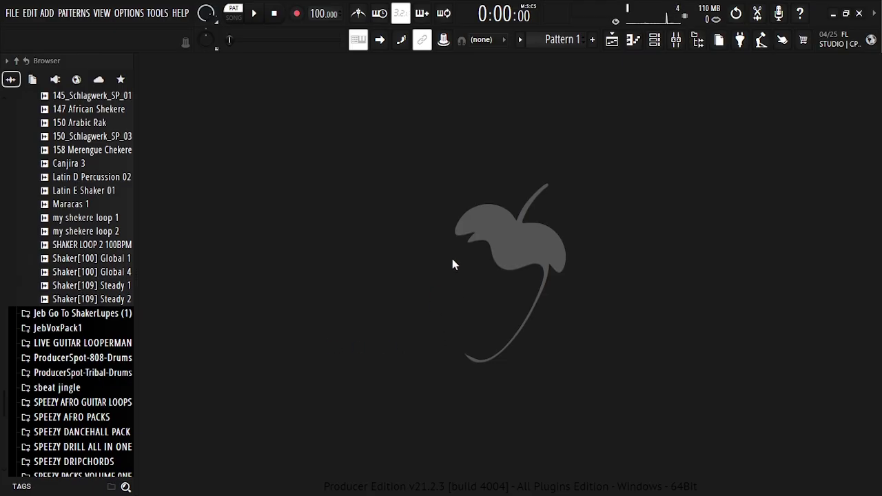
- Set the project tempo to 110 BPM
right_click(320, 14)
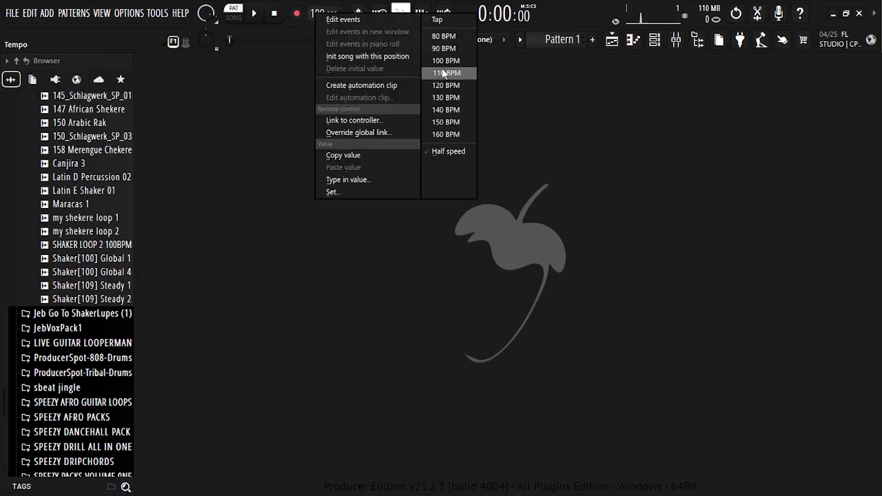
click(445, 74)
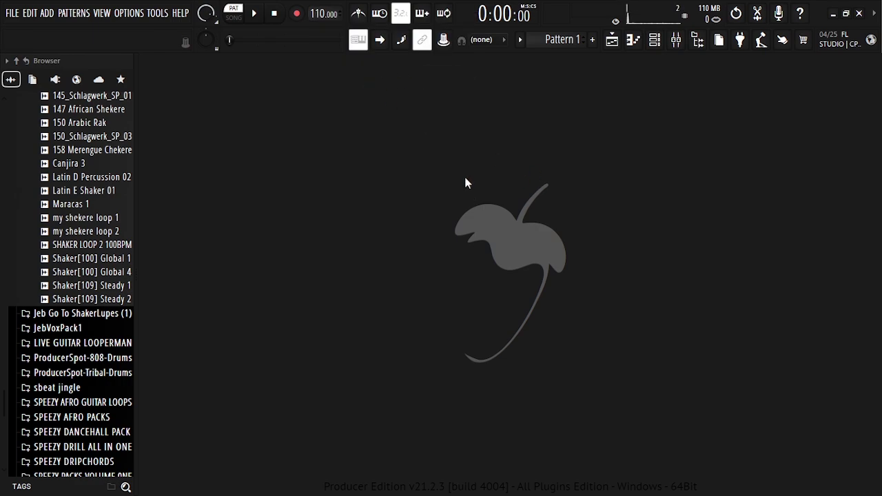
- Open the Sampler channel's piano roll and collapse its velocity lane to enlarge the note grid
key(F6)
right_click(322, 278)
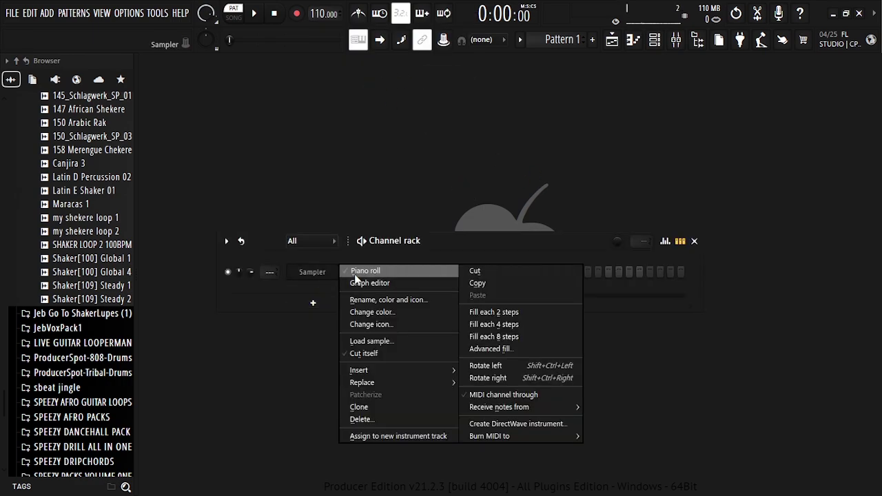
click(355, 274)
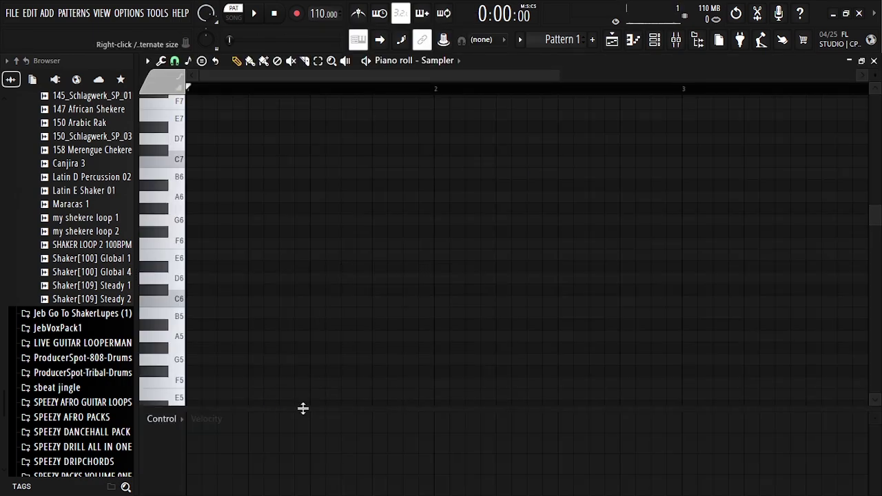
drag(303, 409, 299, 490)
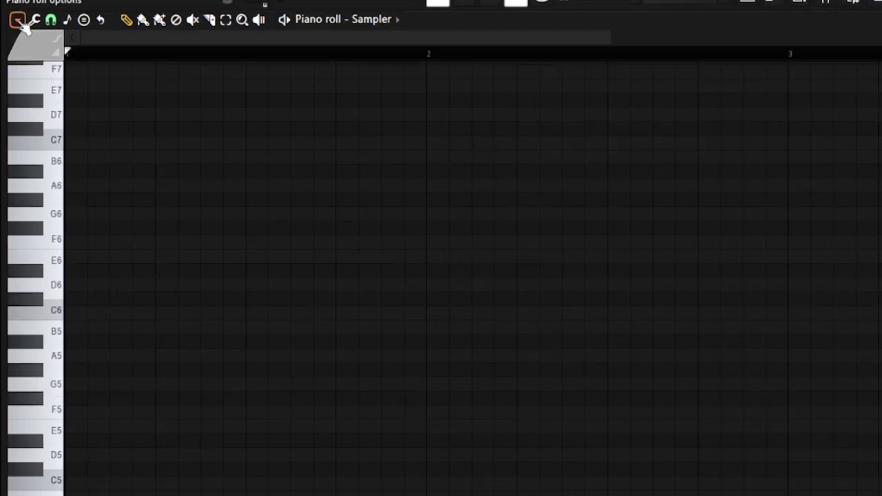
- Turn the piano roll's ghost channels off and back on
click(17, 20)
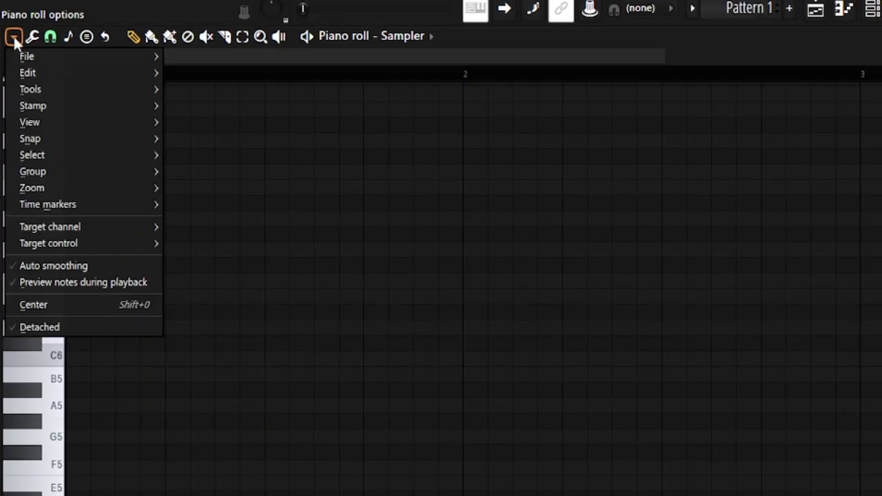
mouse_move(42, 122)
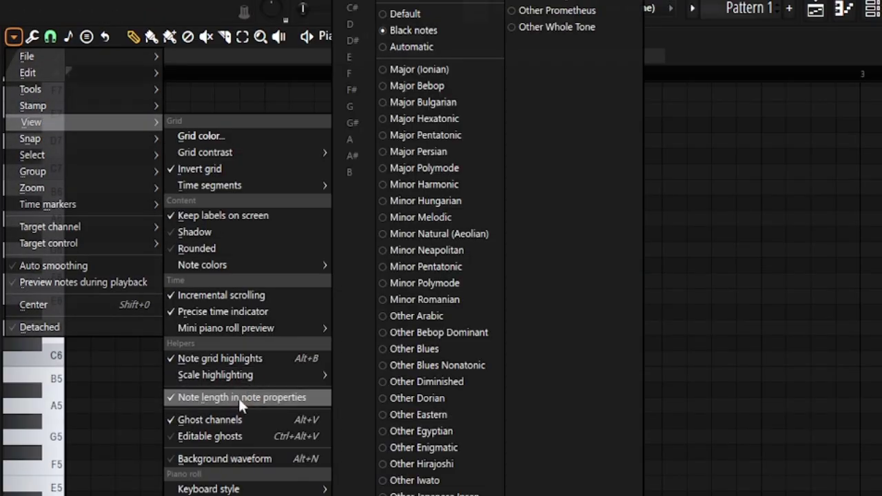
click(221, 423)
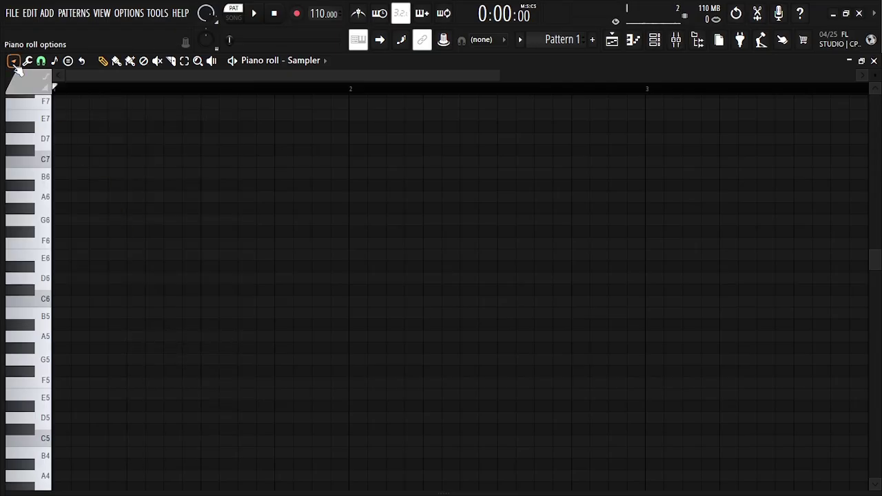
click(14, 36)
mouse_move(43, 127)
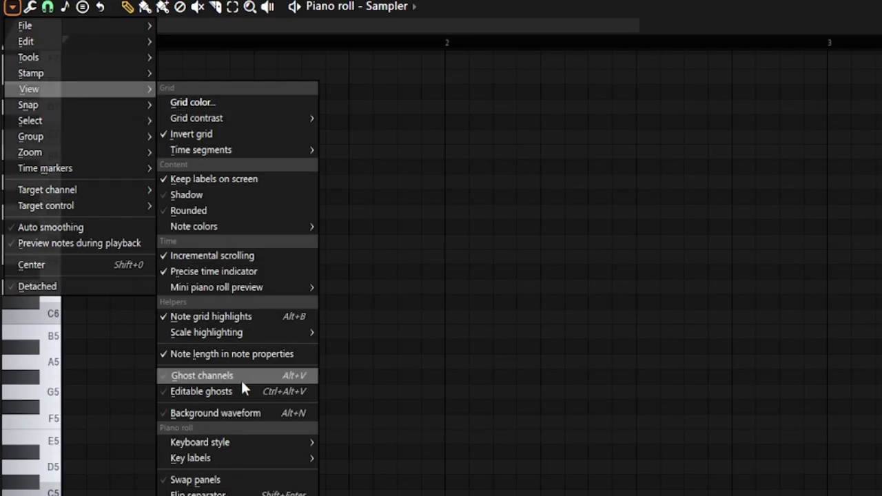
click(228, 378)
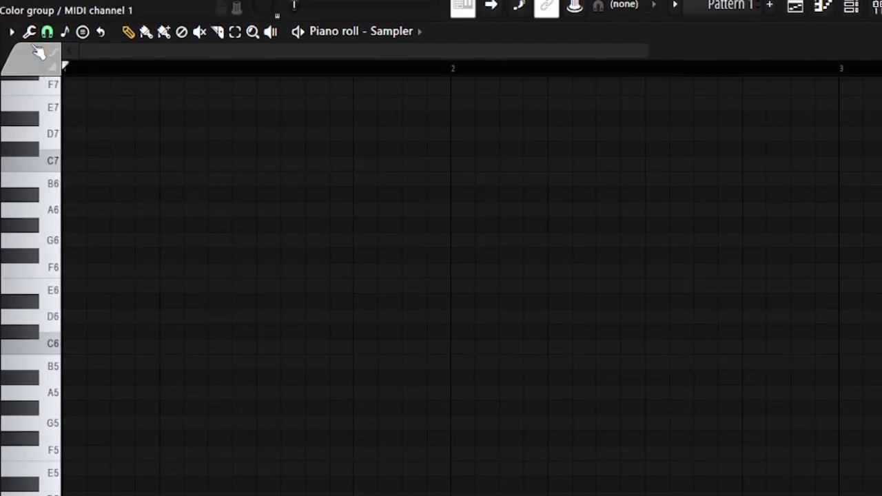
- Set the piano roll's scale highlighting to Minor Natural (Aeolian) with root note E
click(11, 32)
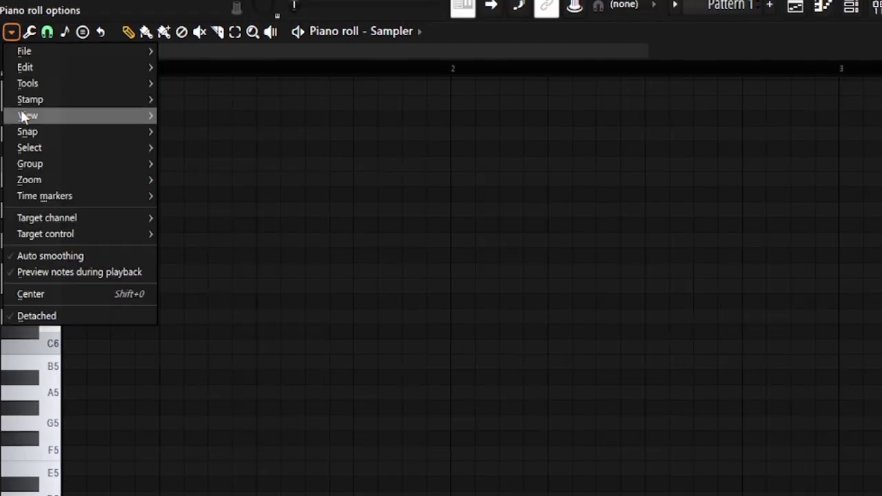
mouse_move(27, 116)
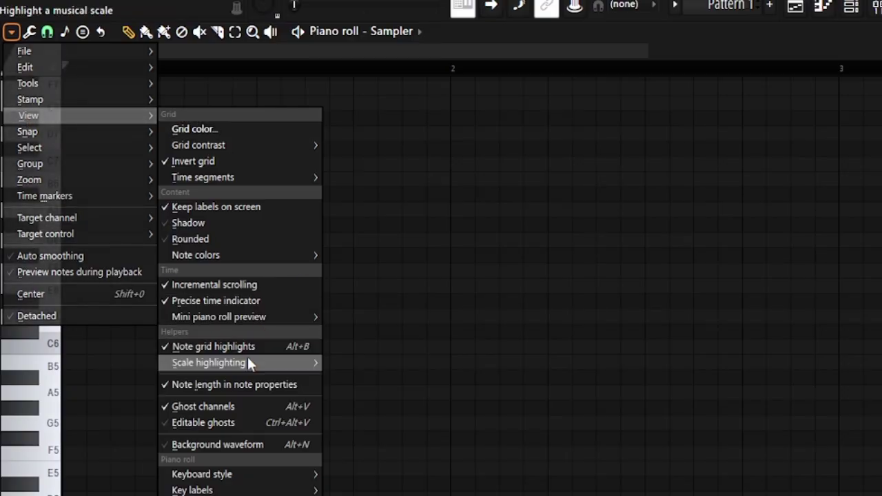
mouse_move(248, 360)
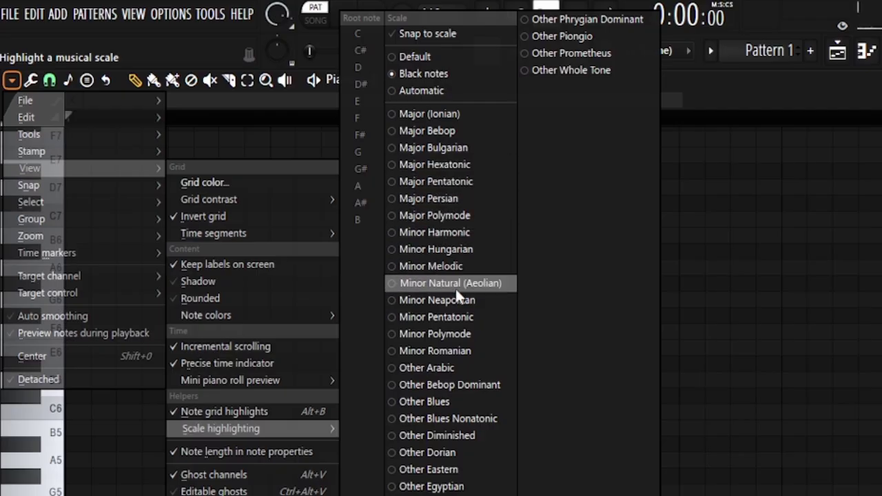
click(430, 282)
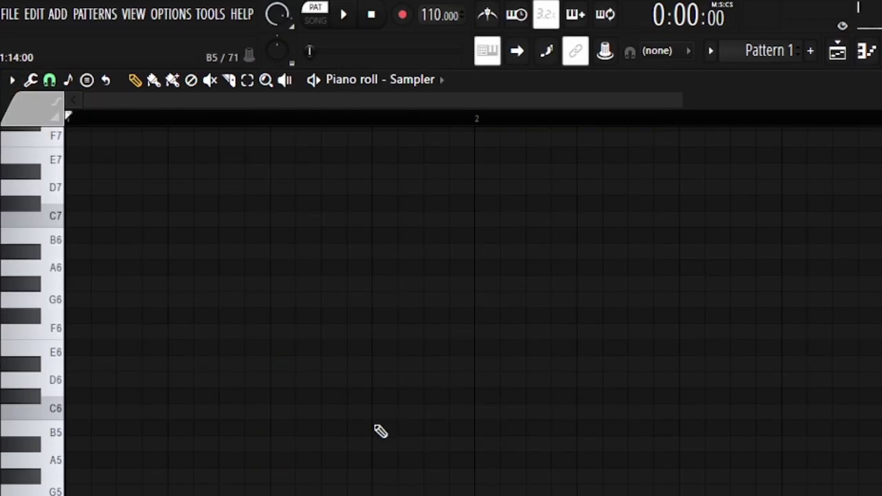
click(12, 80)
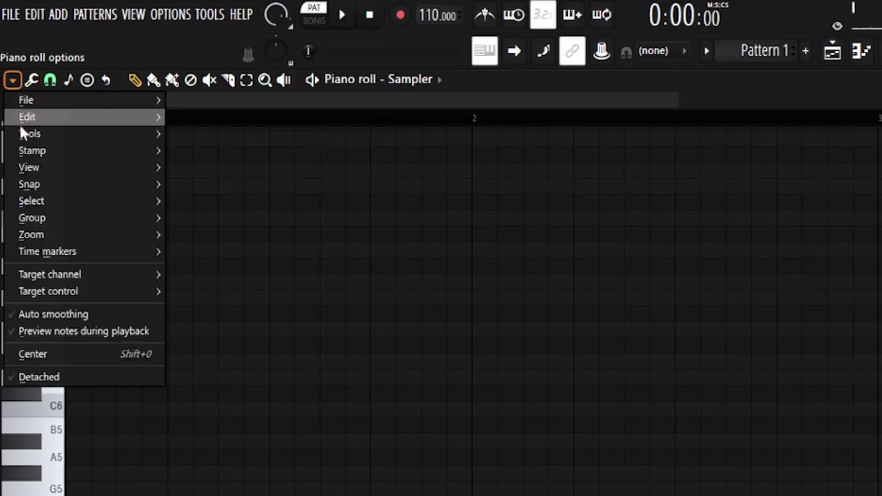
mouse_move(42, 168)
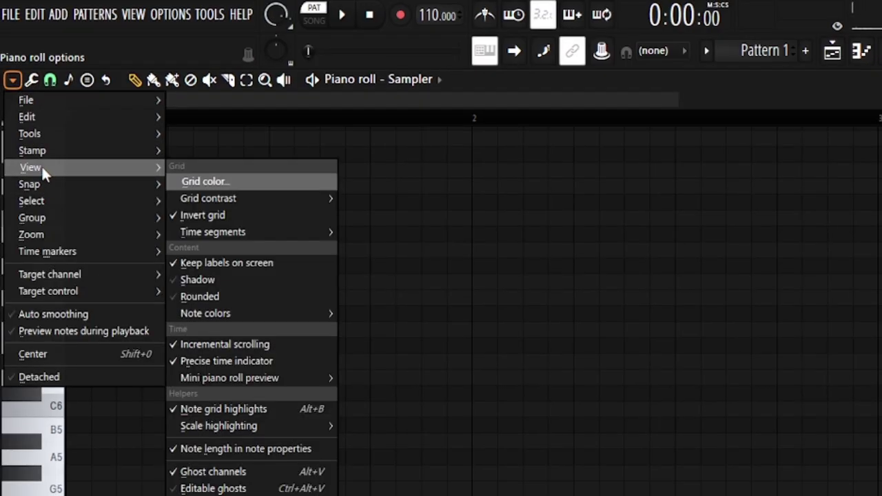
mouse_move(271, 431)
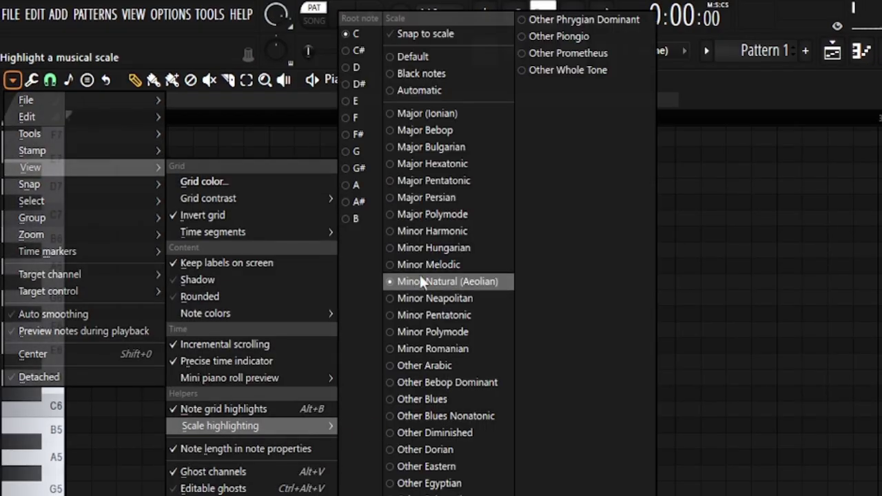
click(350, 101)
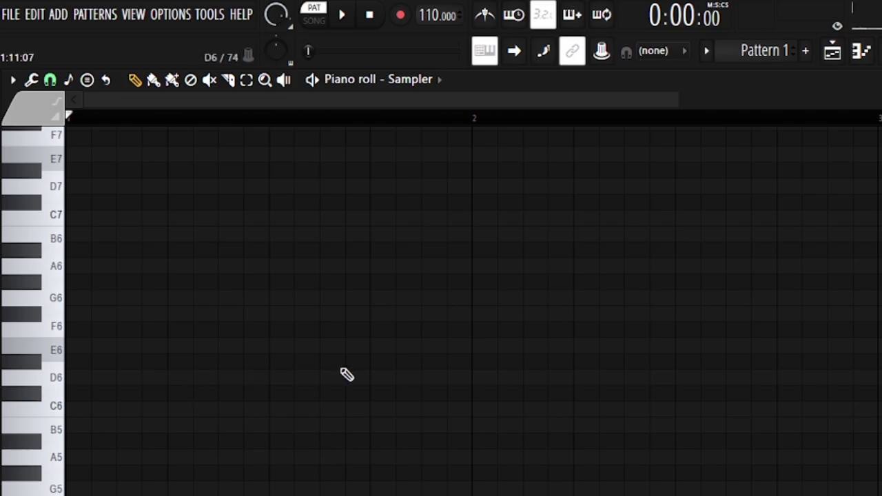
- Place four two-step root notes in bar 1: A5 at step 1, G5 at step 7, F#5 at step 11 and C6 at step 13
drag(676, 104, 516, 112)
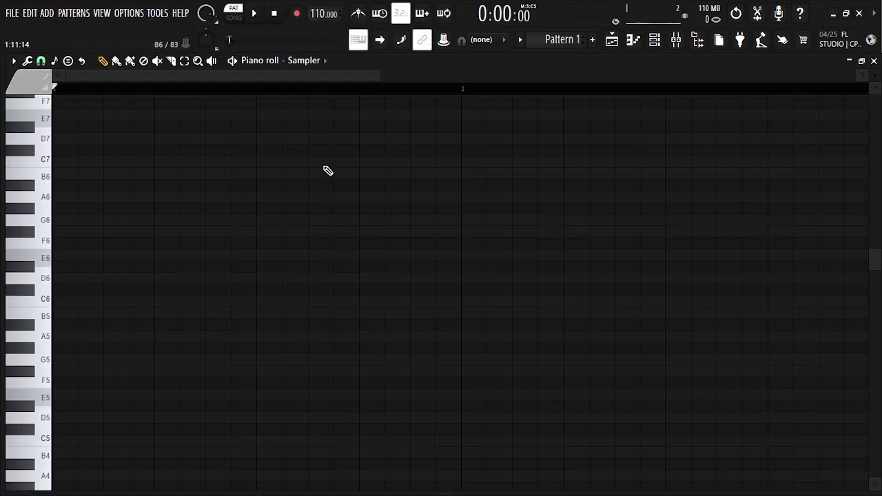
drag(376, 75, 330, 80)
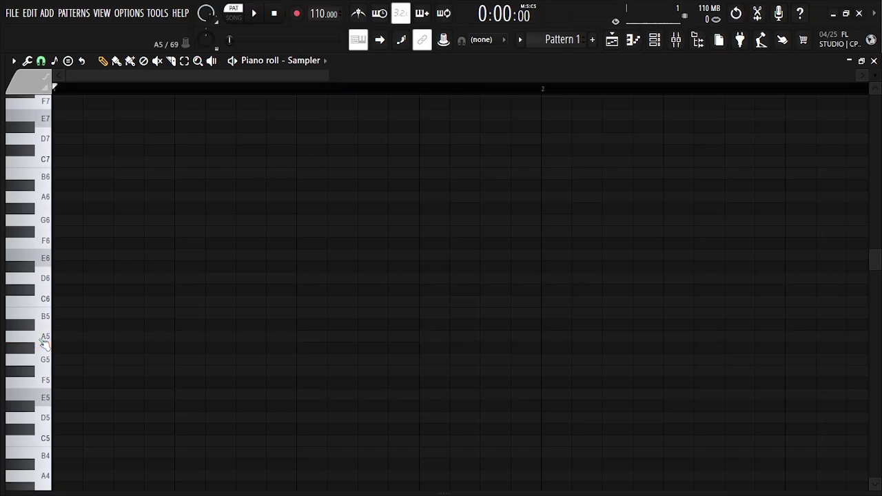
click(76, 337)
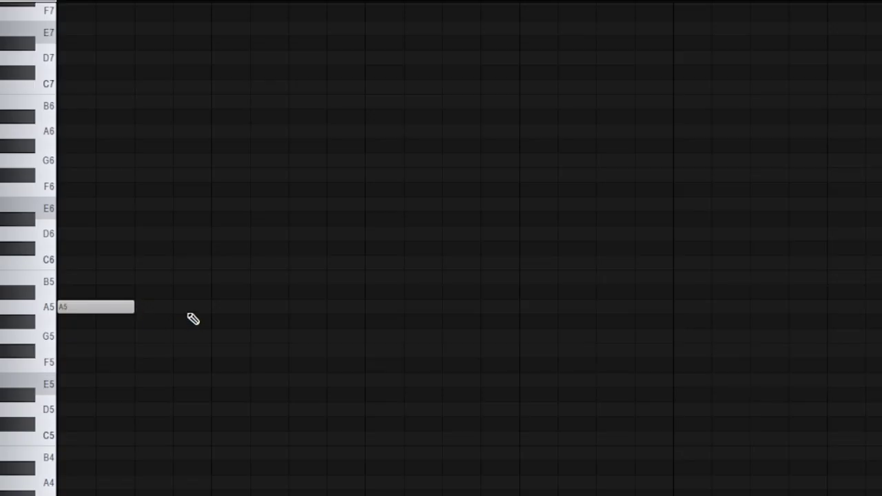
click(366, 337)
click(521, 263)
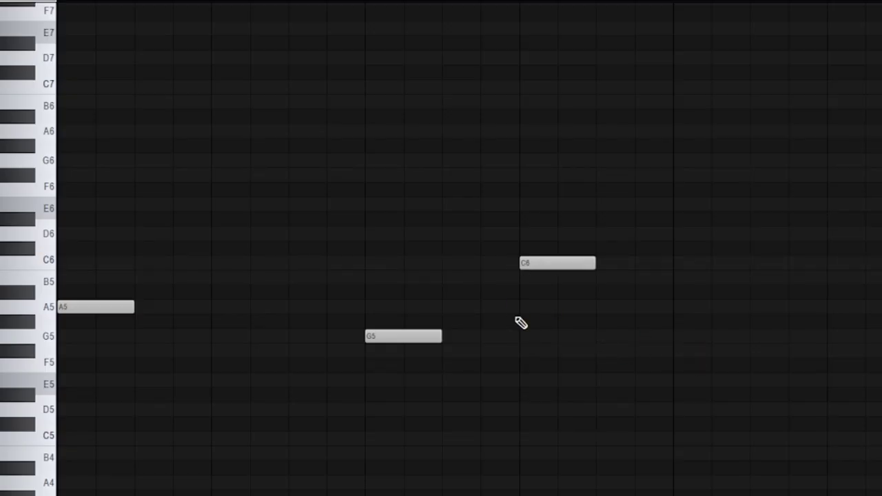
drag(406, 337, 314, 331)
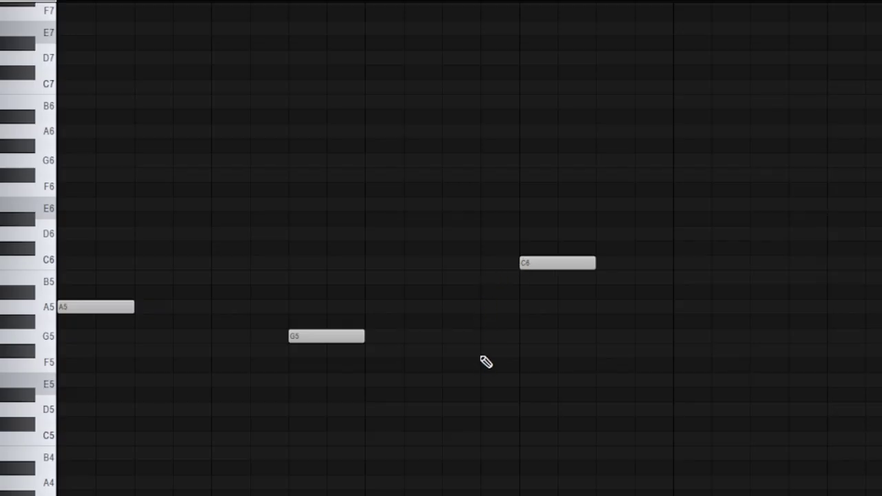
click(450, 351)
scroll(483, 343, down, 4)
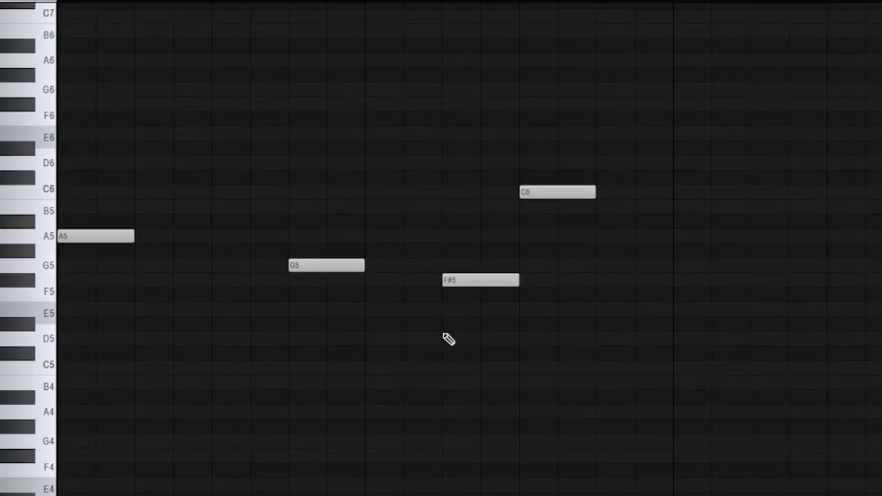
scroll(449, 338, up, 2)
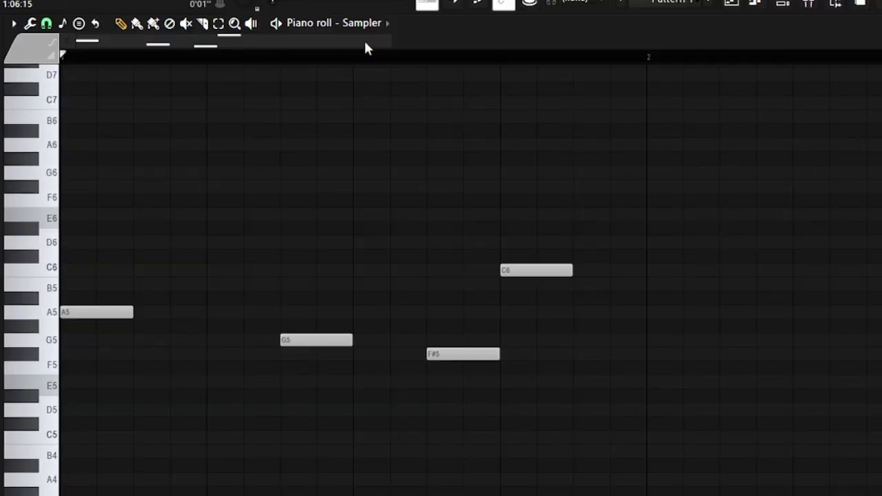
- Build a triad at the start of bar 1 by adding C6 and E6 above the A5 root, previewing the keys in between
drag(395, 38, 280, 46)
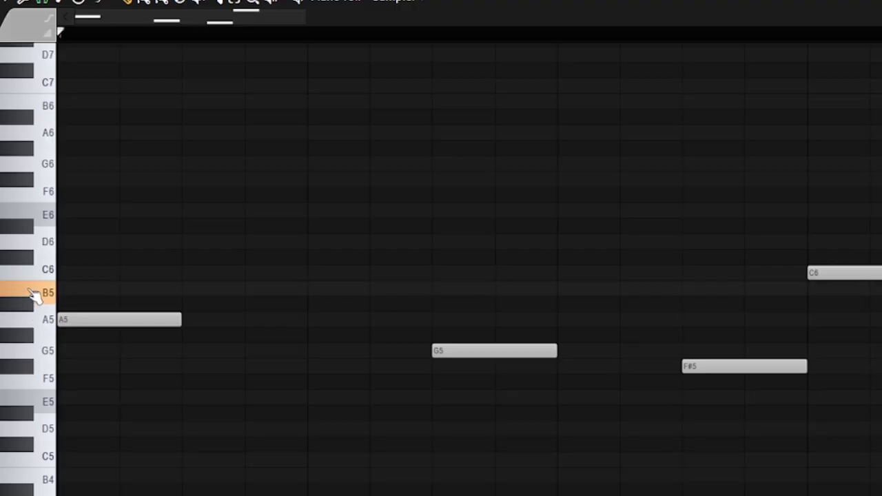
click(77, 274)
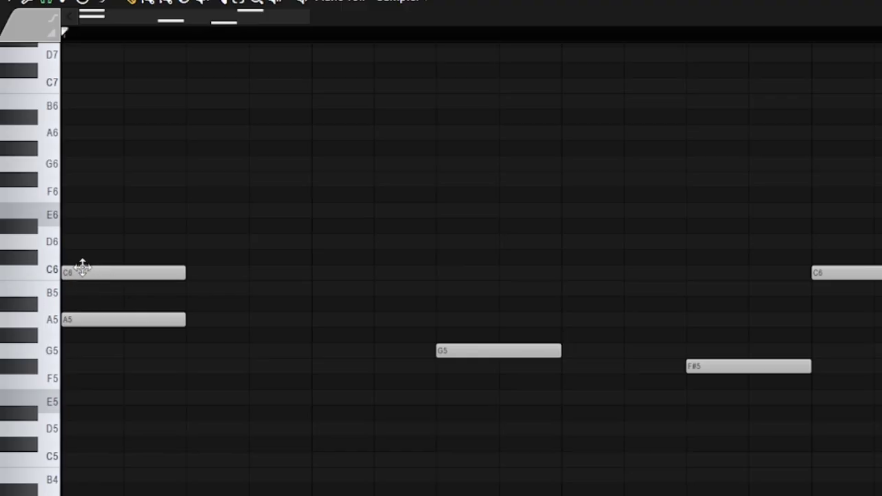
click(43, 270)
click(34, 258)
click(45, 242)
click(35, 227)
click(50, 217)
click(80, 216)
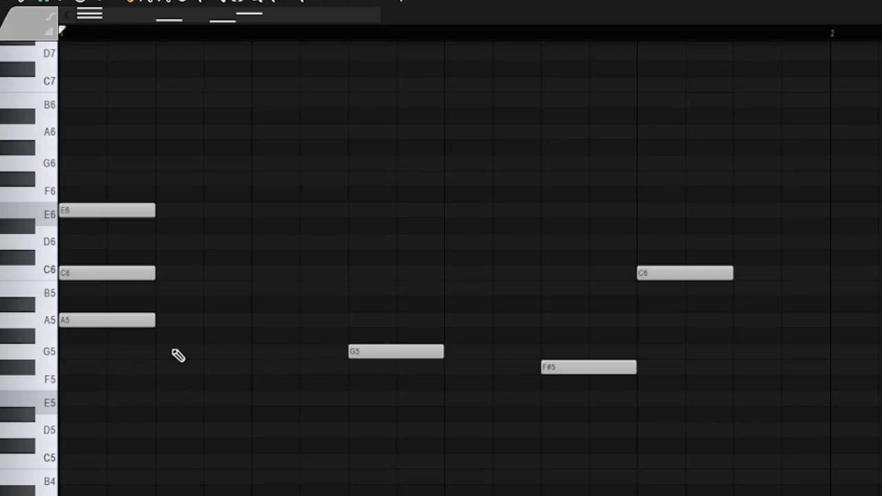
- Complete the second chord at step 7 by stacking B5 and D6 above the G5 root
click(44, 354)
click(41, 322)
click(53, 296)
click(350, 288)
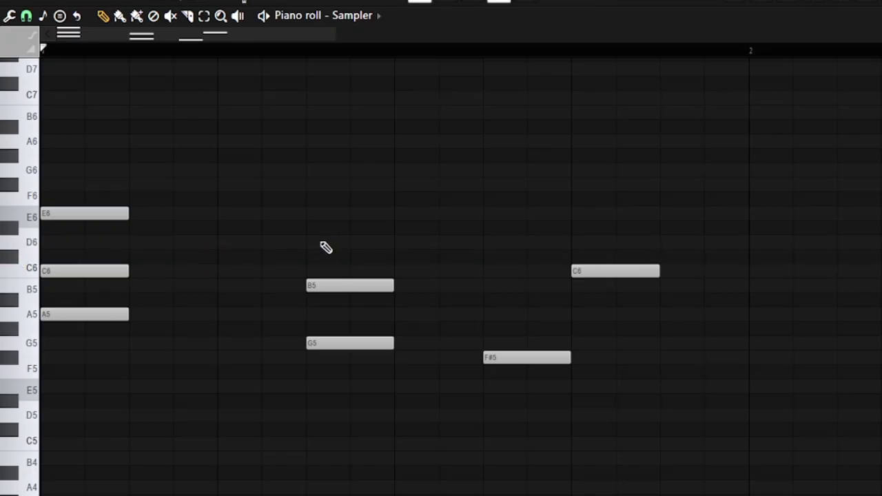
click(308, 242)
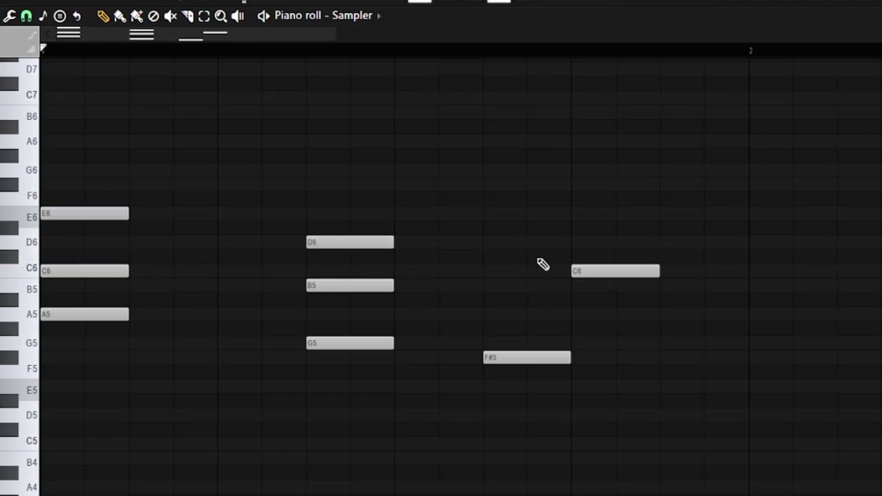
- Lower the F#5 root at step 11 to E5 and stack G5 and B5 above it
drag(302, 31, 389, 35)
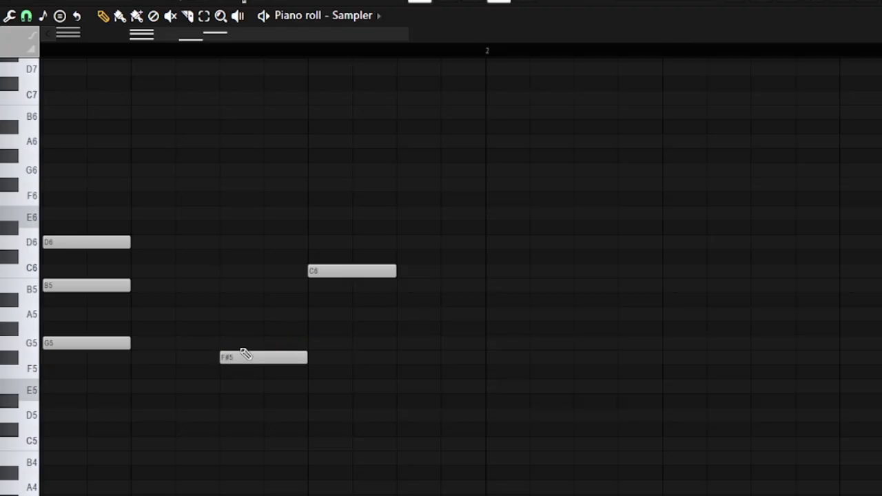
click(222, 315)
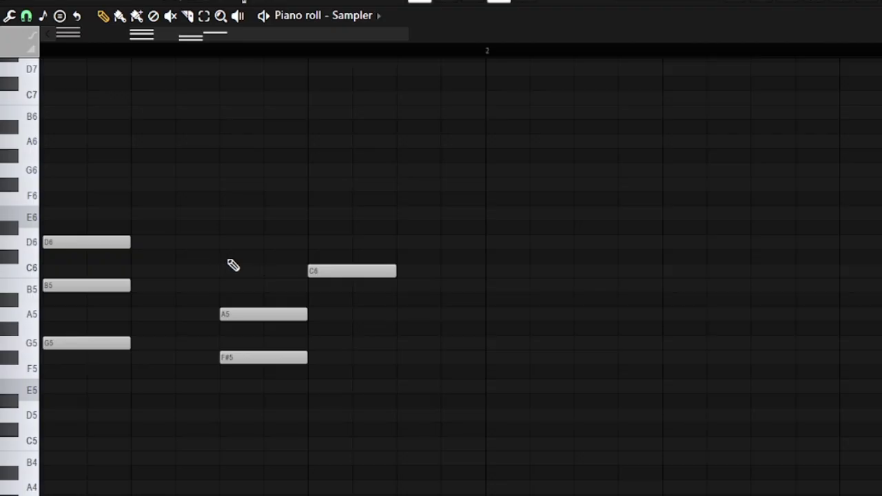
right_click(249, 315)
drag(248, 357, 246, 392)
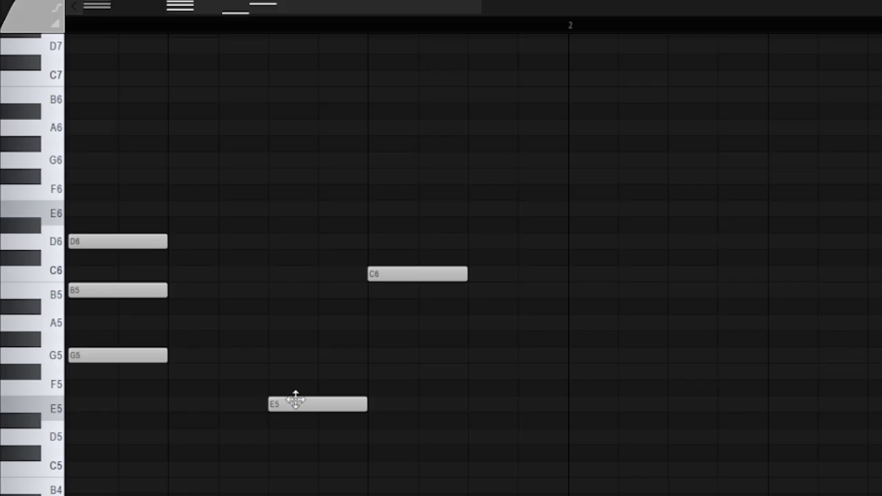
click(282, 357)
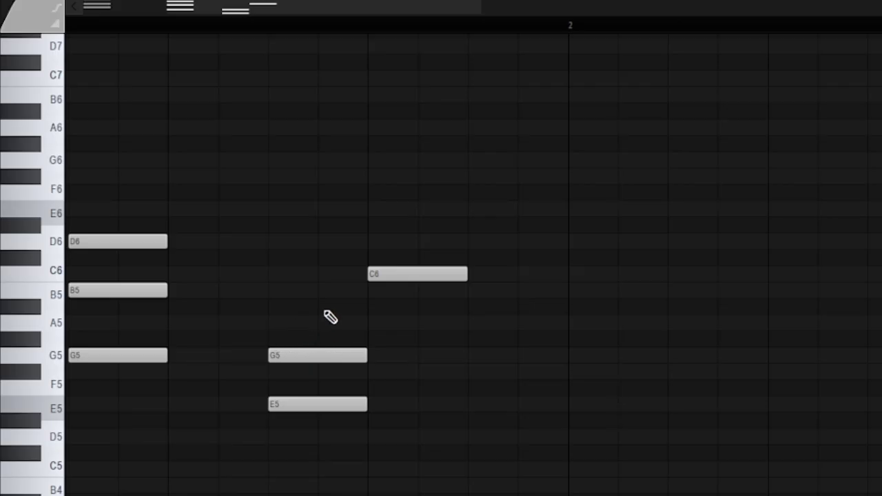
click(276, 291)
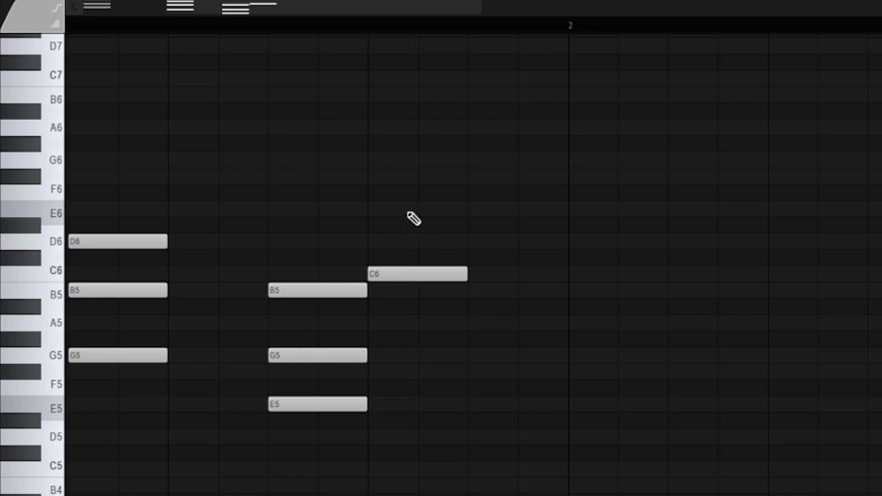
- Complete the fourth chord at step 13 by stacking E6 and G6 above the C6 root
click(370, 210)
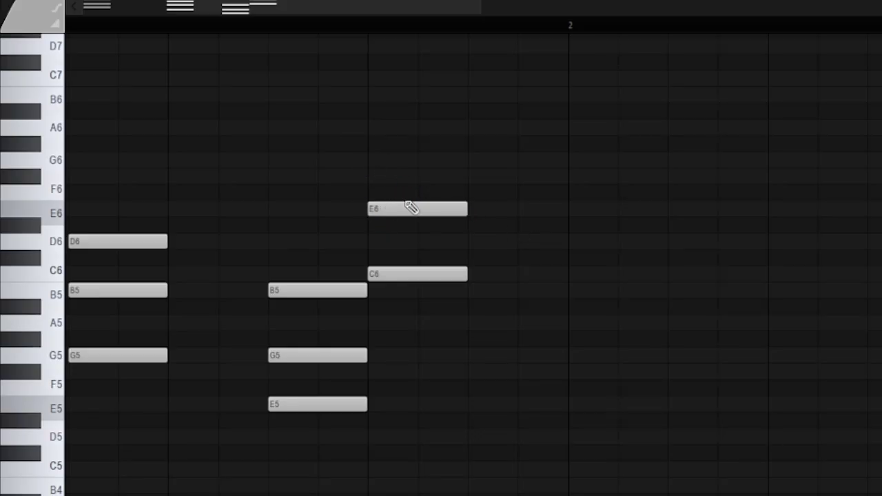
click(374, 162)
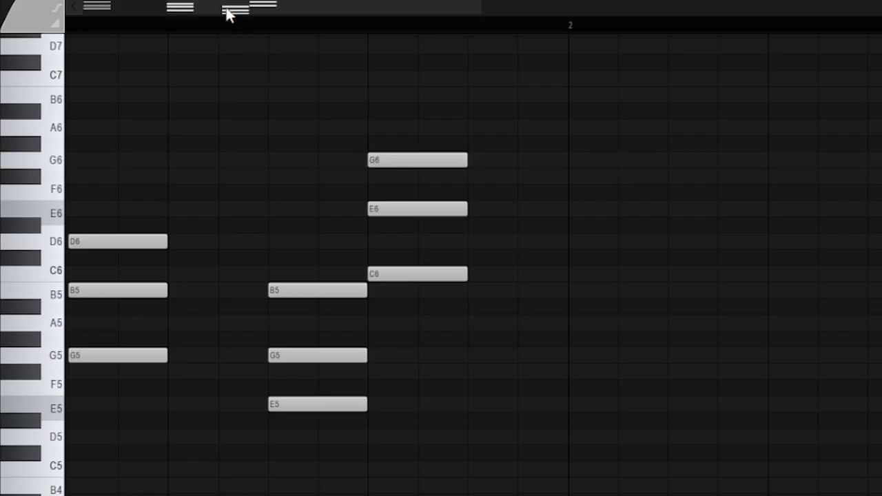
drag(168, 5, 102, 6)
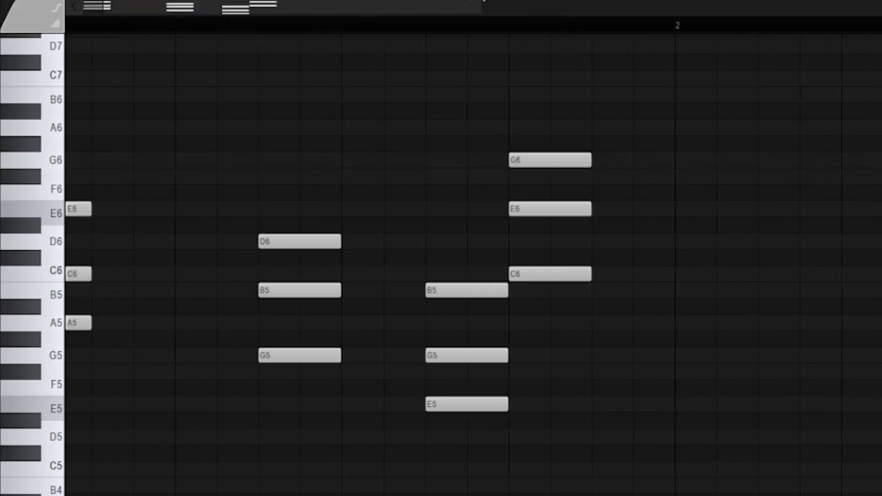
drag(428, 22, 488, 29)
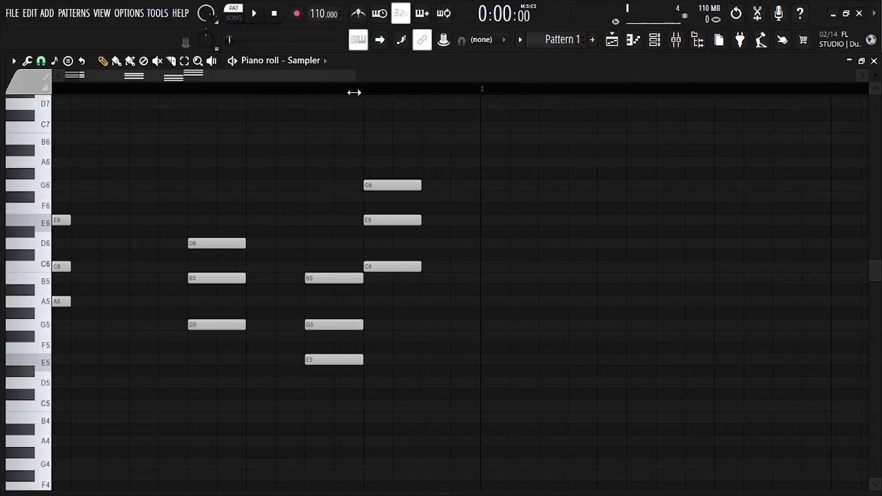
drag(354, 91, 351, 91)
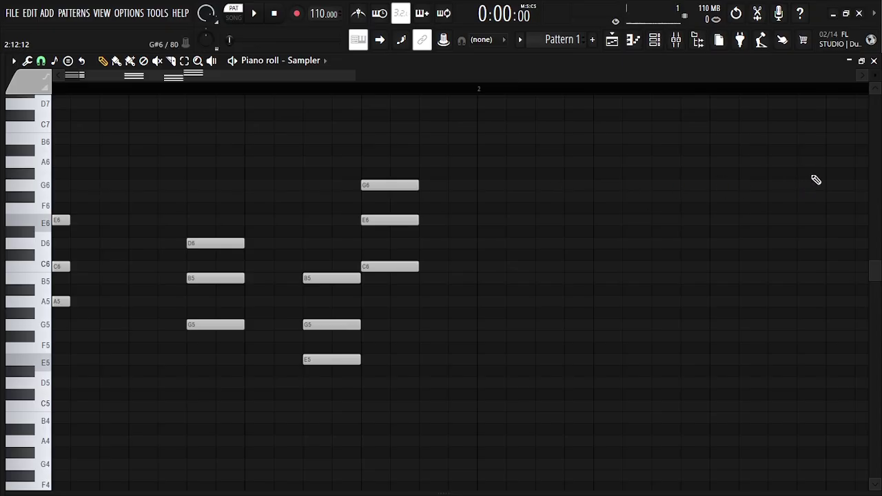
- Close the Sampler's piano roll, add an FL Keys channel and open its piano roll
click(874, 60)
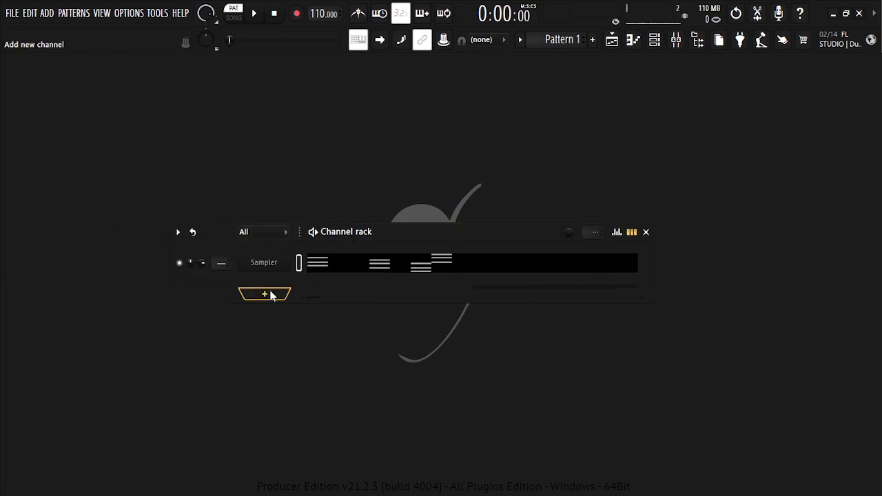
click(267, 294)
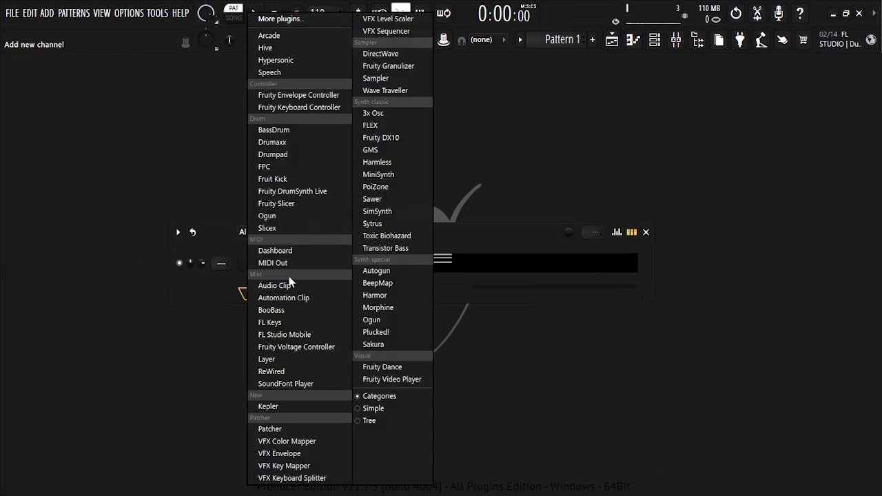
click(285, 321)
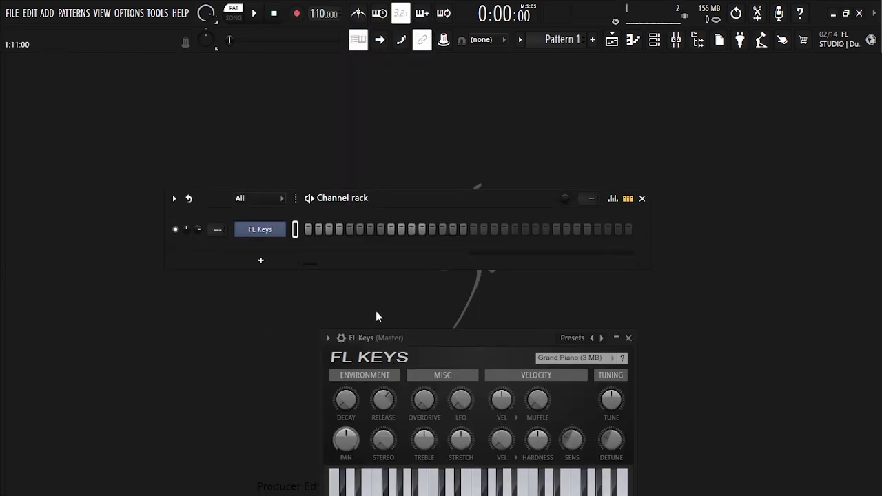
right_click(259, 232)
click(307, 229)
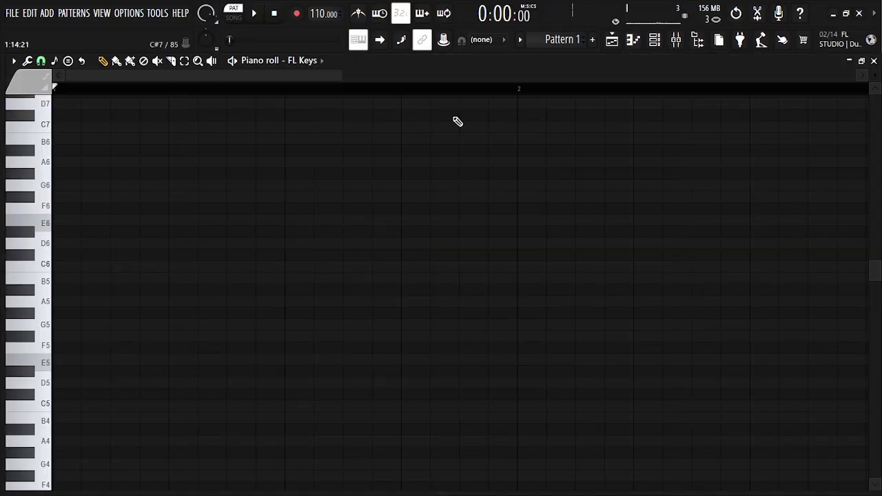
- Place four two-step root notes in bar 1: E5 at step 1, F#5 at step 5, D5 at step 9 and F#5 at step 13
drag(325, 75, 222, 77)
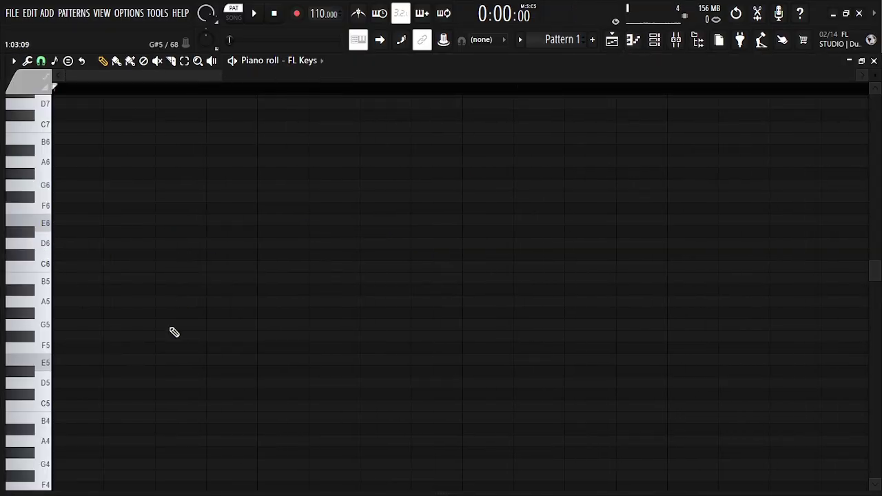
click(63, 365)
drag(221, 78, 299, 77)
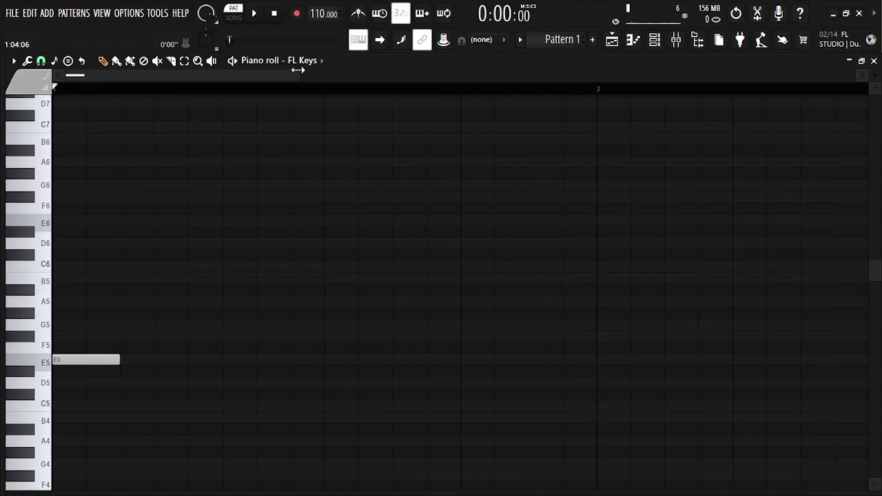
click(333, 385)
drag(300, 74, 418, 75)
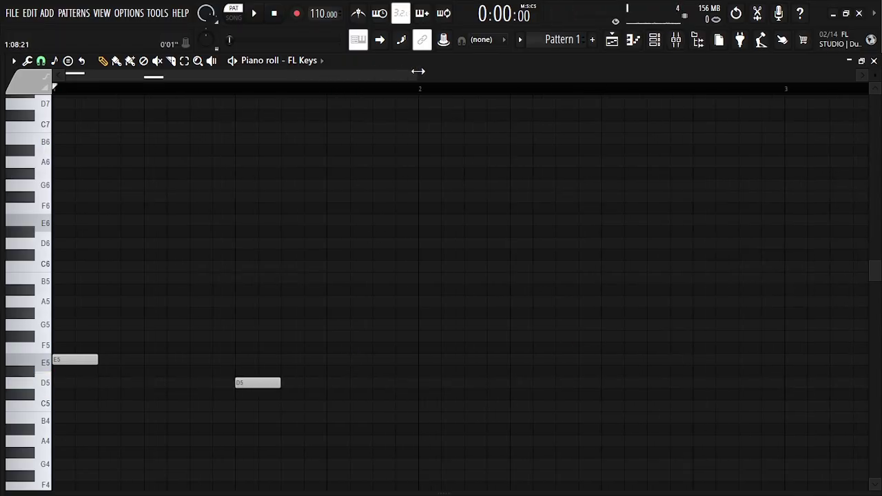
click(329, 338)
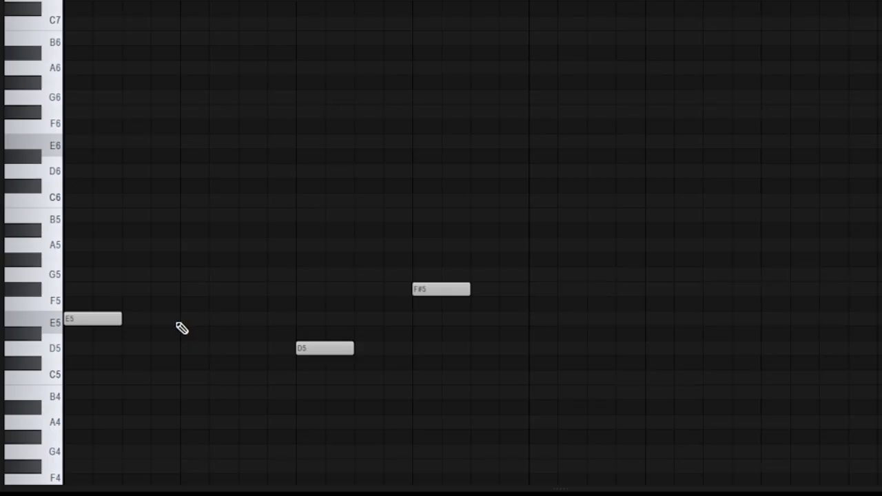
click(184, 292)
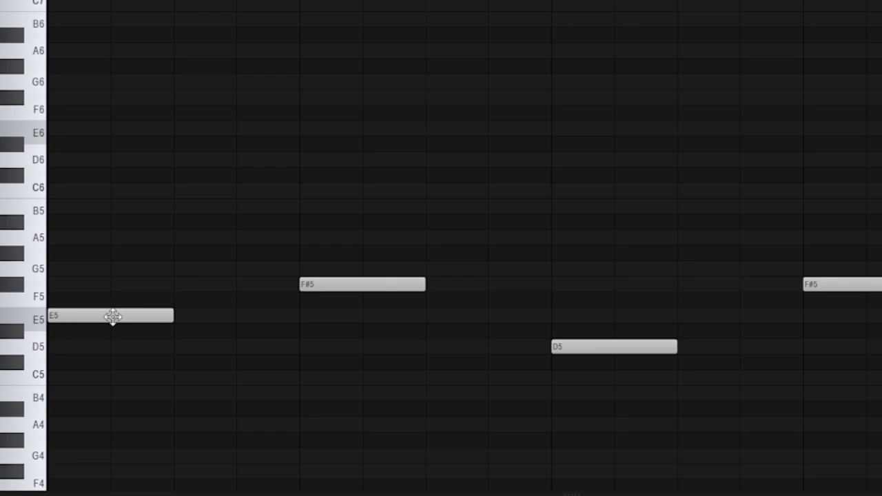
- Build a triad at the start of bar 1 by adding G5 and B5 above the E5 root, previewing keys in between
click(40, 322)
click(35, 300)
click(35, 284)
click(58, 270)
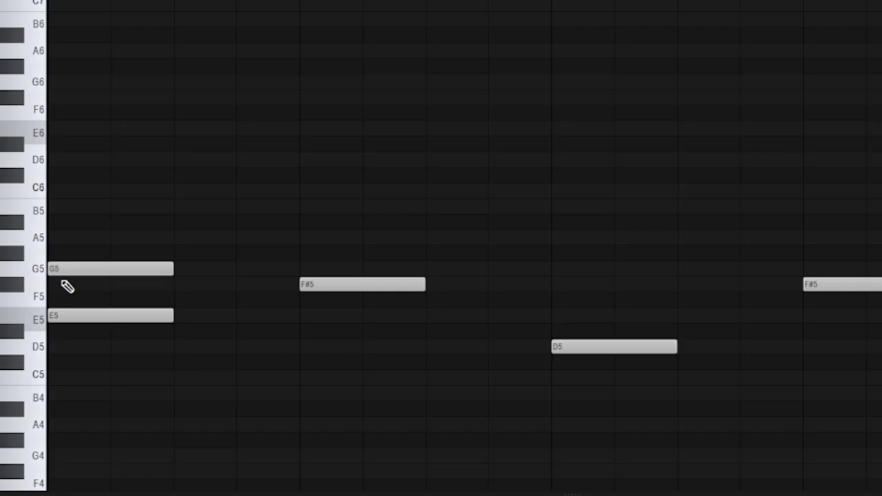
click(22, 259)
click(20, 224)
click(33, 212)
click(66, 209)
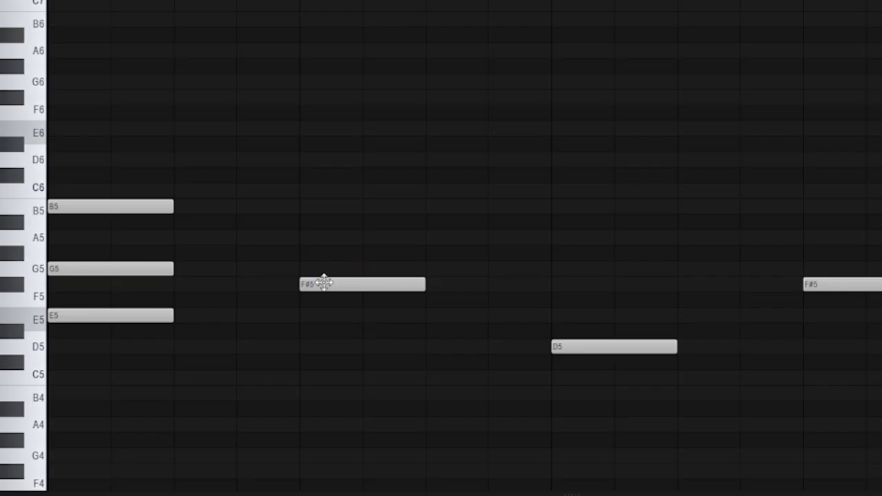
- Rework the second chord at step 5 into C5, E5 and G5, lowering its F#5 root and deleting the trial A5
click(304, 238)
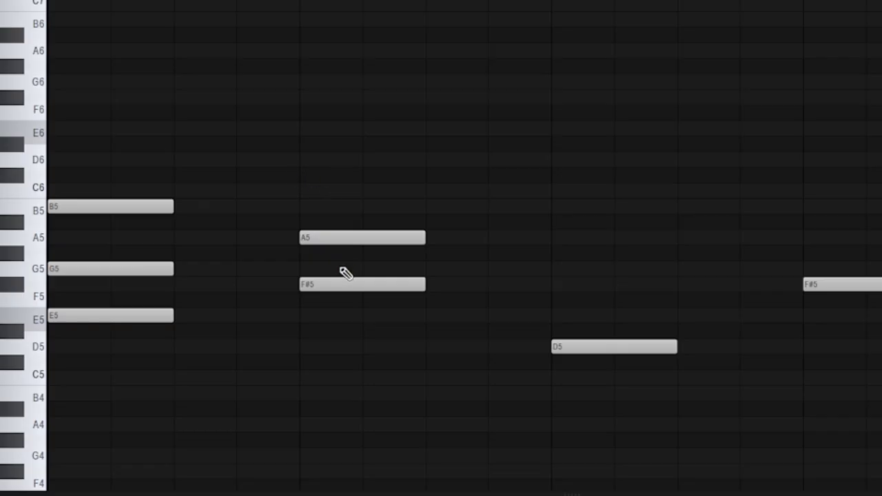
drag(337, 277, 331, 379)
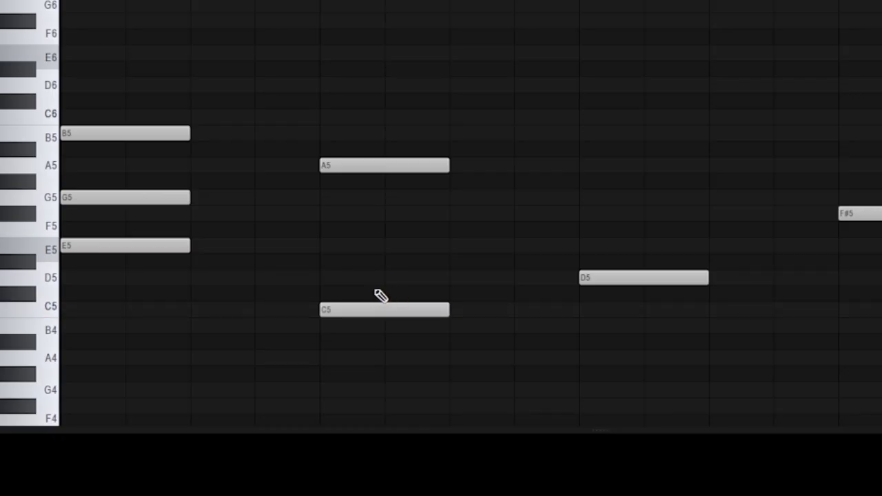
right_click(390, 164)
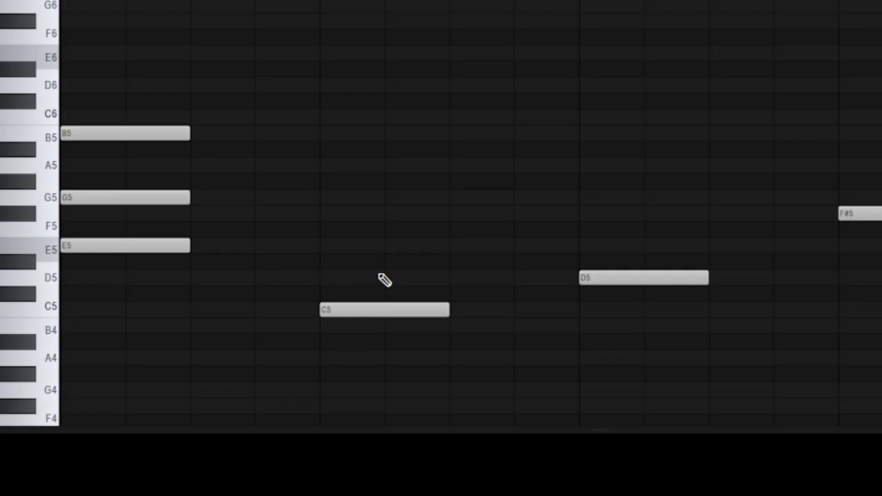
click(325, 246)
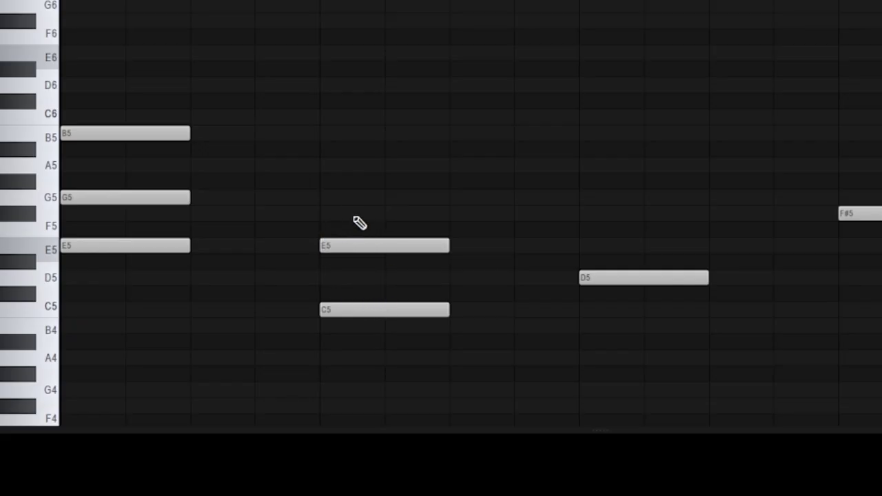
click(324, 200)
- Complete the third chord at step 9 by stacking F#5 and A5 above the D5 root
scroll(441, 219, right, 5)
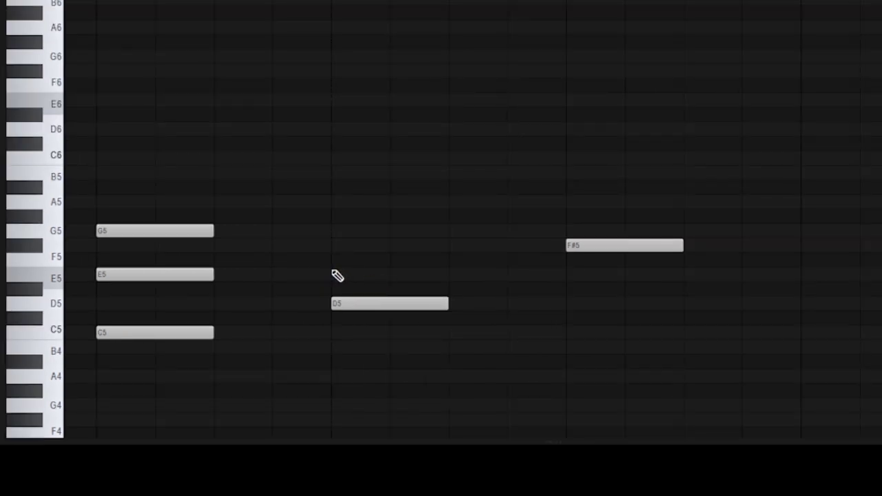
click(335, 245)
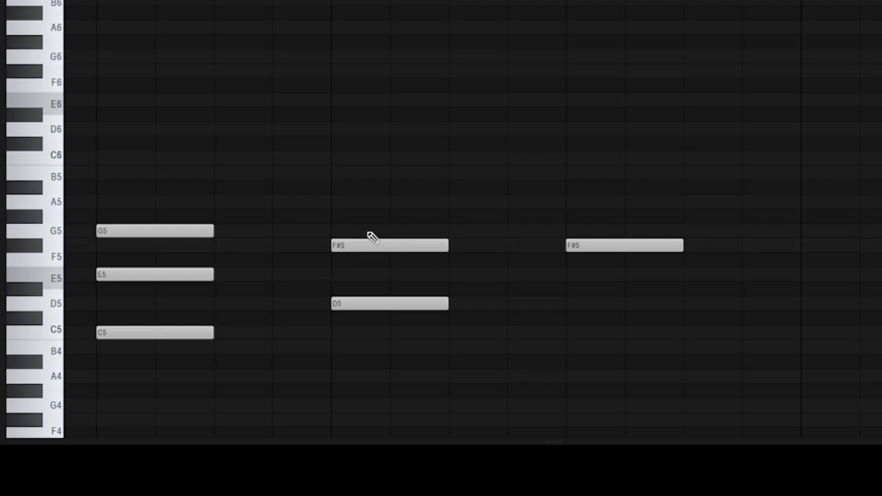
click(333, 202)
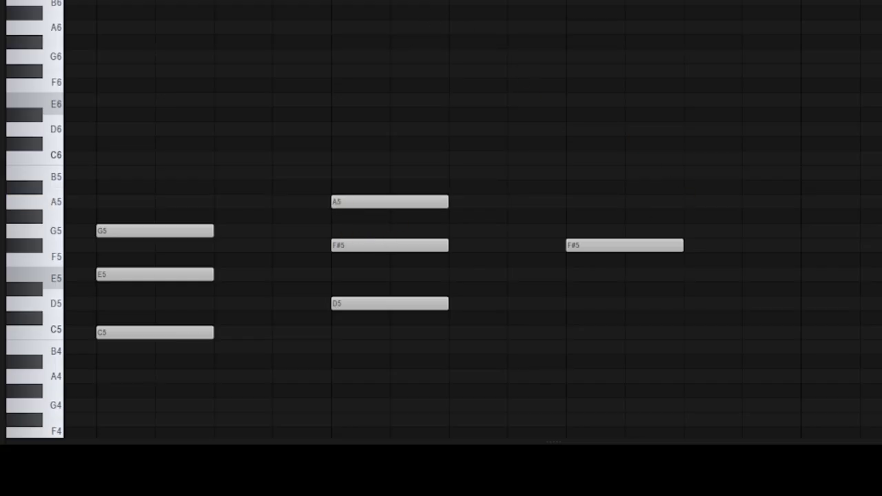
- Rework the last chord at step 13 into B4, D5 and F#5, lowering its F#5 root and deleting the trial A5
scroll(424, 78, right, 3)
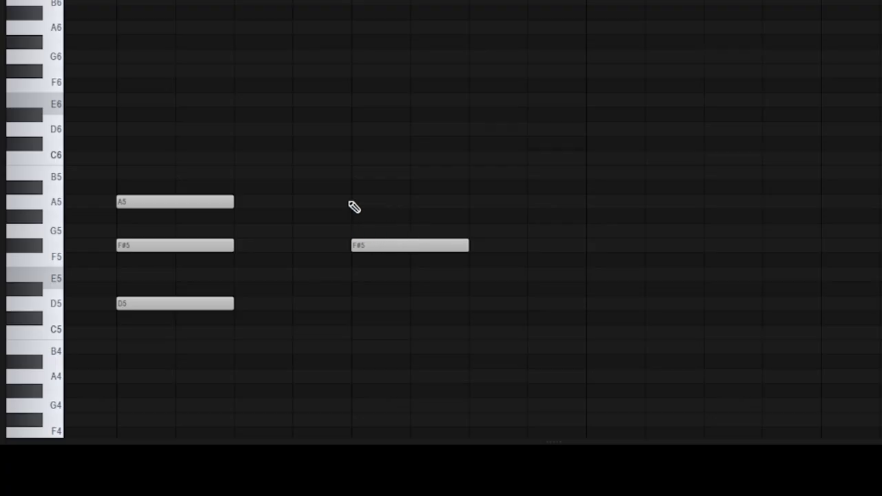
click(353, 205)
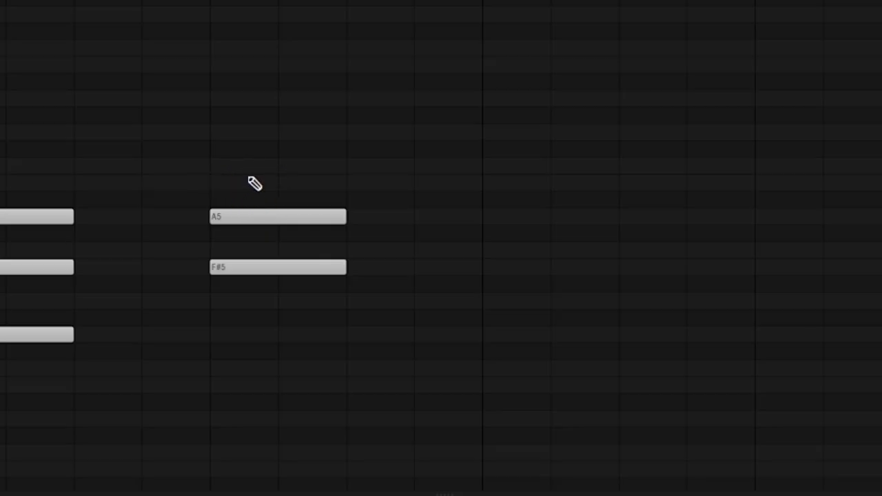
right_click(258, 219)
drag(249, 271, 260, 384)
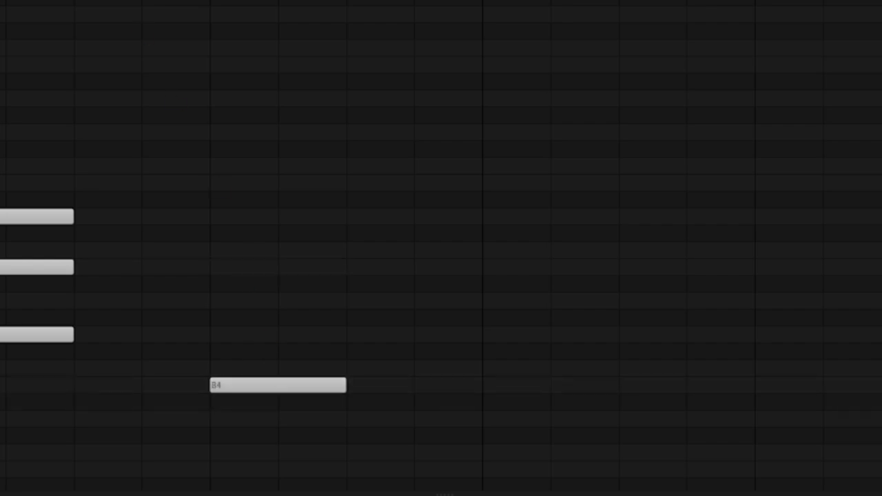
scroll(441, 248, down, 2)
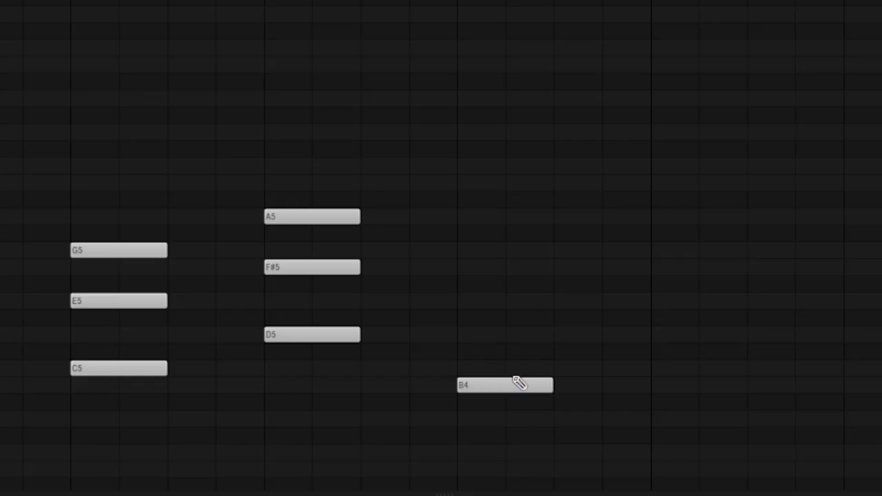
click(463, 336)
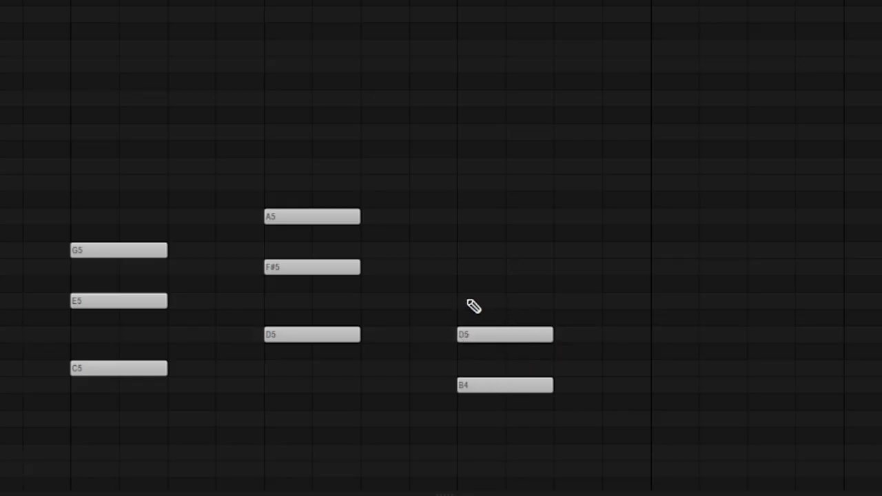
click(462, 268)
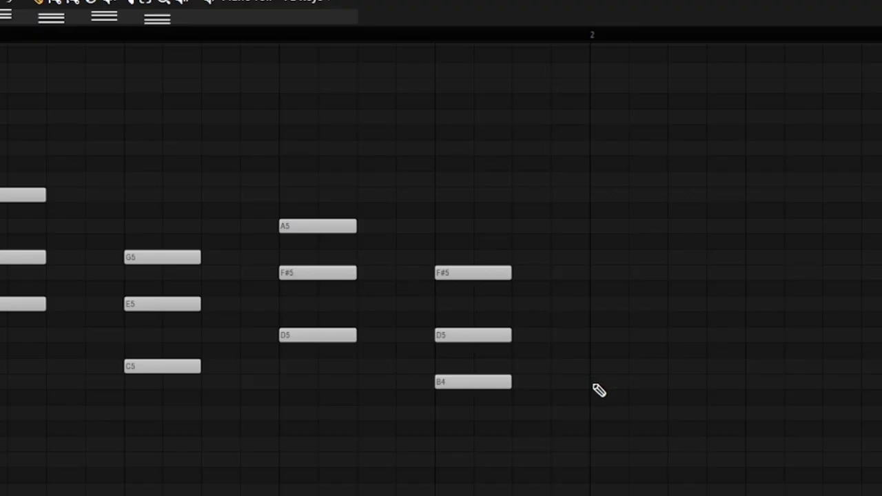
- Extend every chord to meet the next with quick legato, using a temporary B4 note at bar 2 and deleting it
click(594, 384)
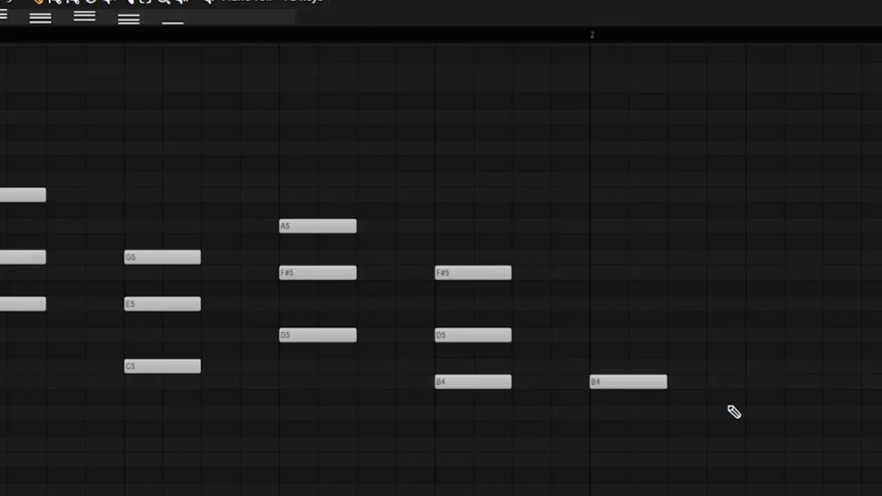
key(ctrl+l)
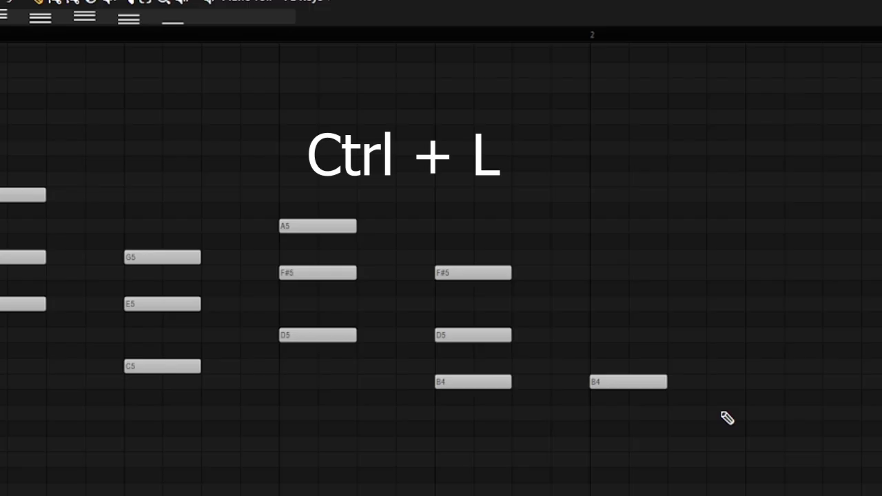
key(ctrl+l)
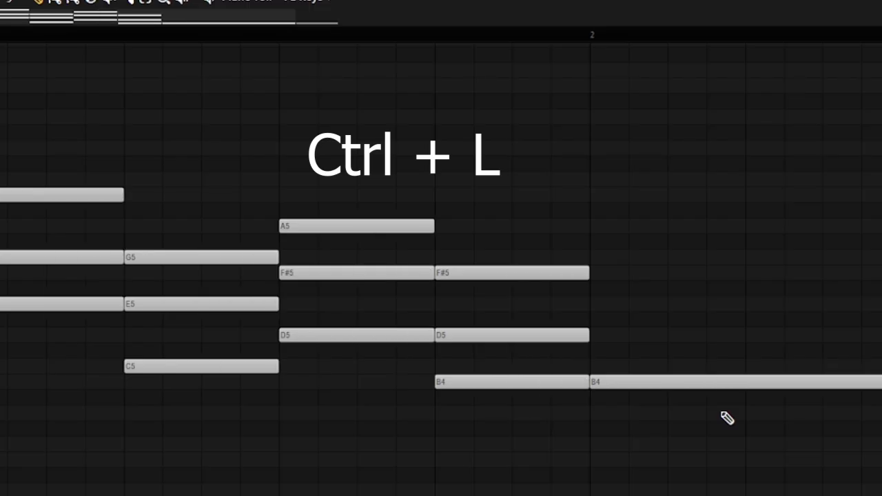
right_click(702, 382)
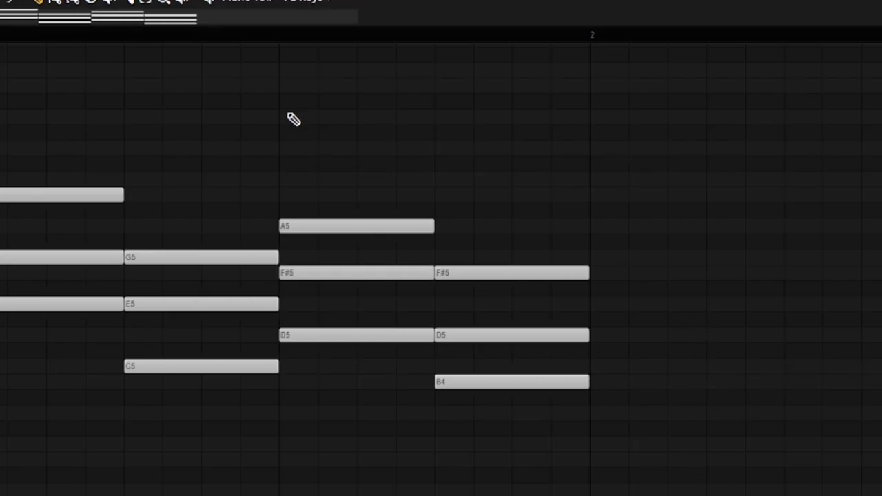
- Play back the chord progression with the whole of bar 1 in view
drag(361, 14, 249, 16)
key(space)
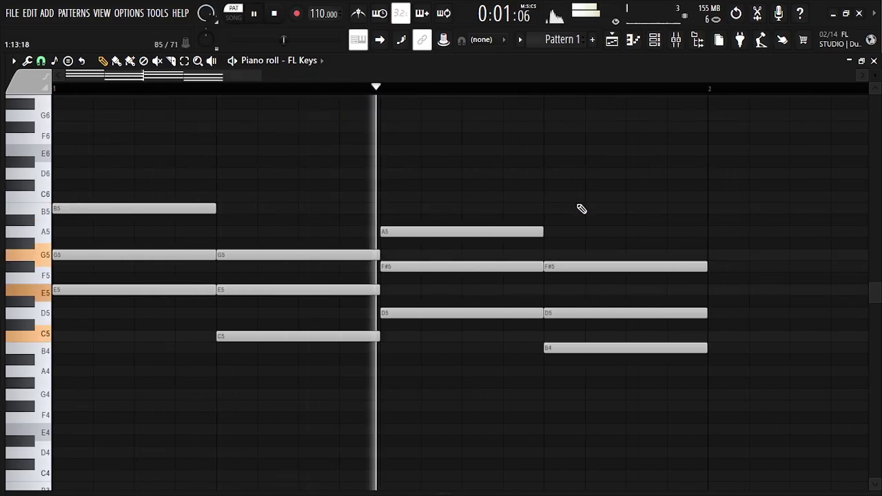
drag(268, 77, 331, 79)
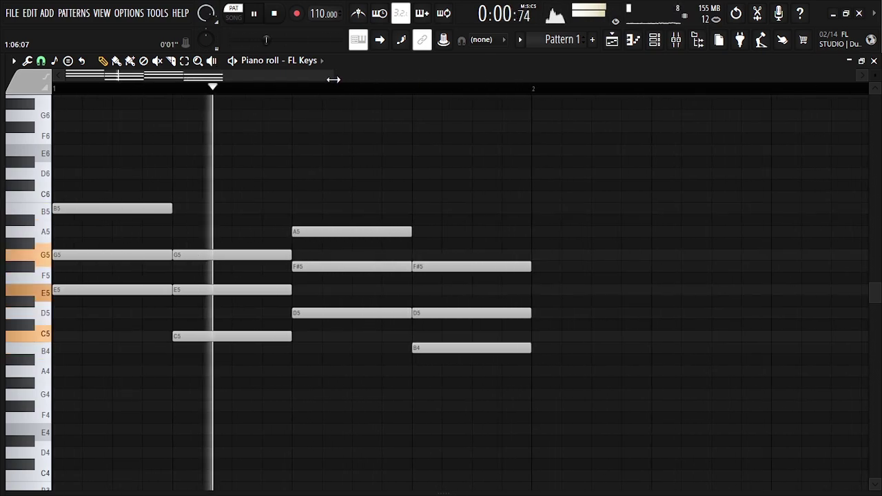
- Set the project tempo to 100 BPM and play back the chord progression at that speed
key(space)
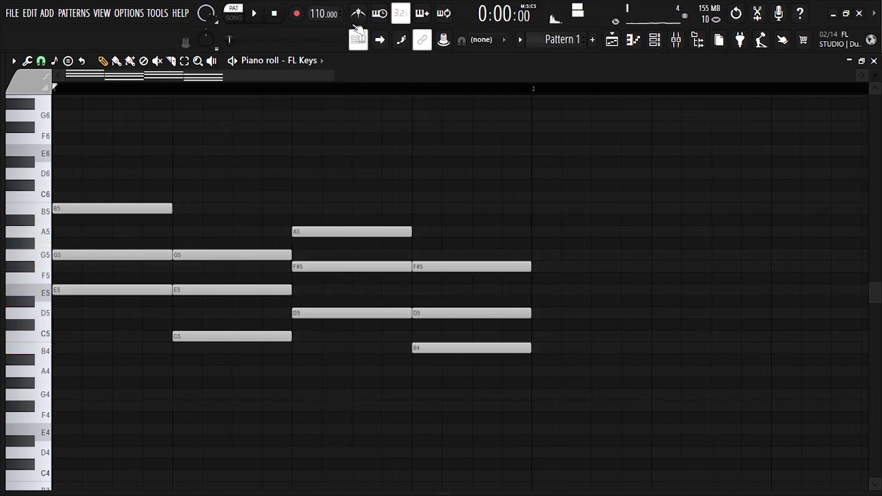
right_click(316, 15)
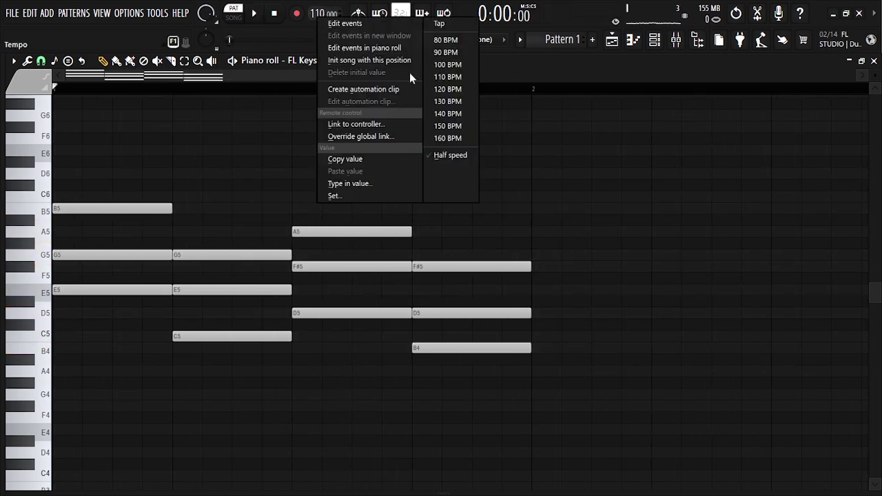
click(444, 65)
key(space)
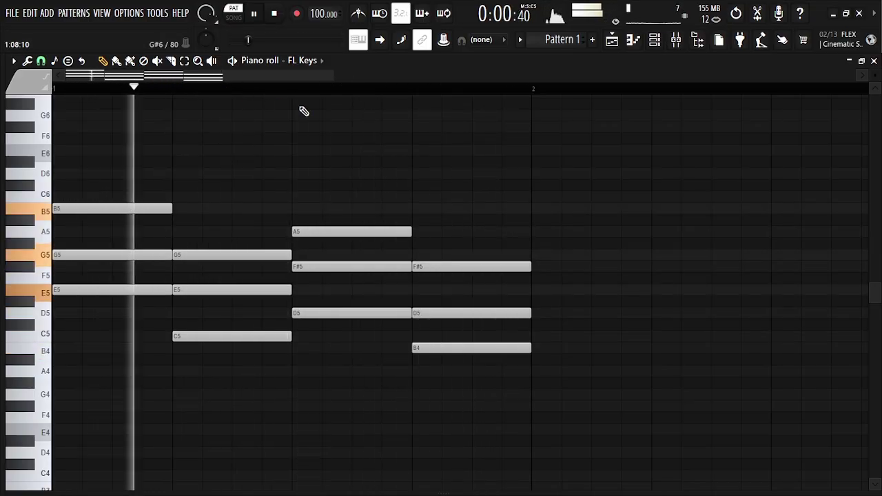
key(space)
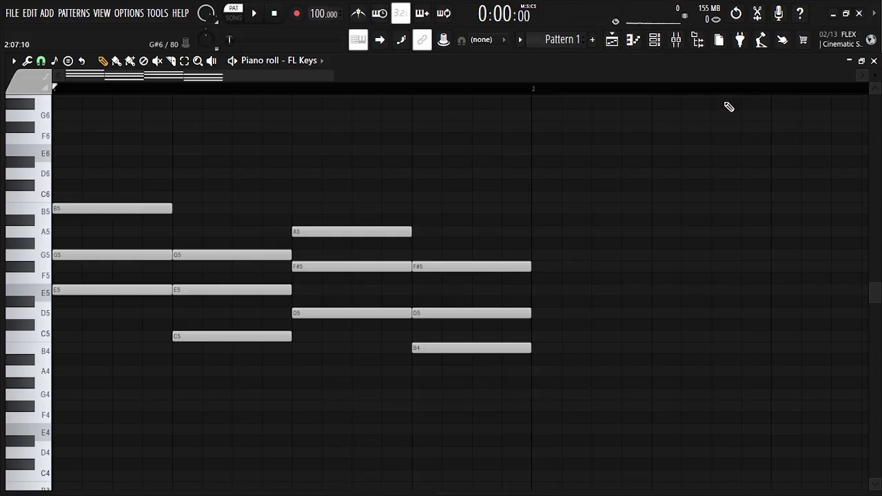
- Raise the middle notes of the four chords (G5, E5, F#5 and D5) by one octave
drag(334, 73, 288, 69)
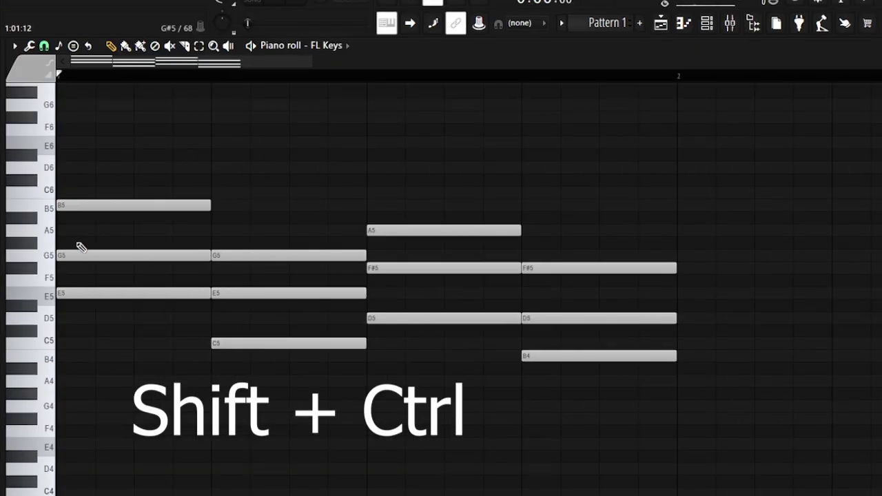
drag(77, 237, 106, 262)
drag(241, 283, 275, 297)
drag(383, 262, 405, 284)
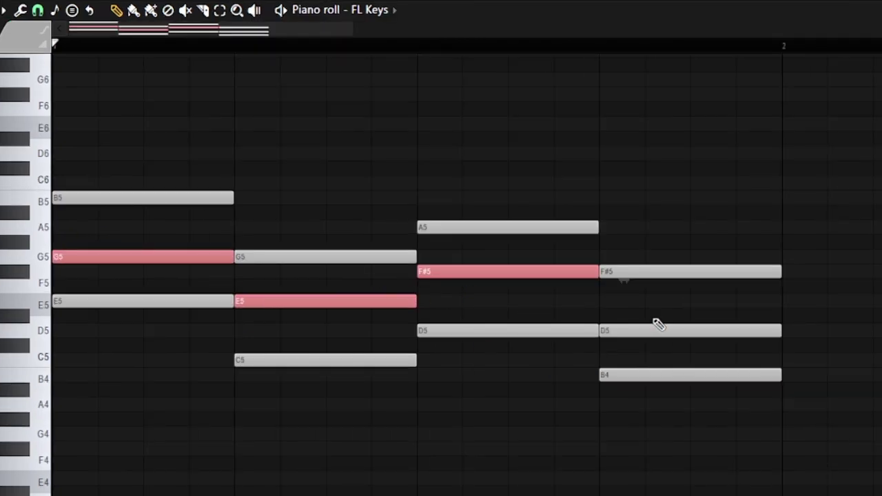
drag(639, 319, 690, 355)
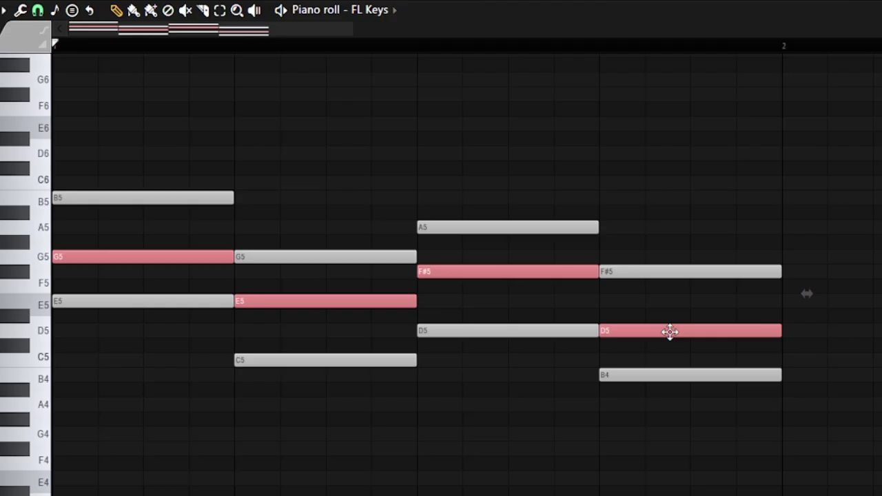
key(ctrl+Up)
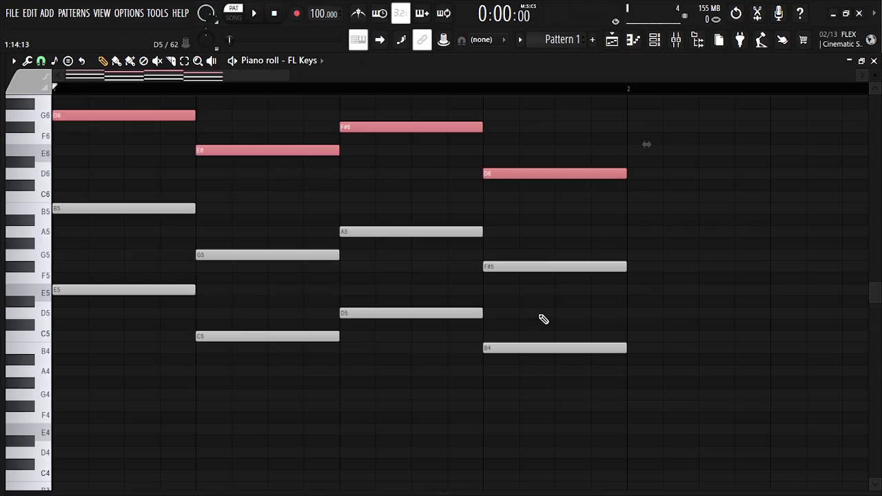
- Play back the spread-out chords and clear the note selection
scroll(541, 315, up, 4)
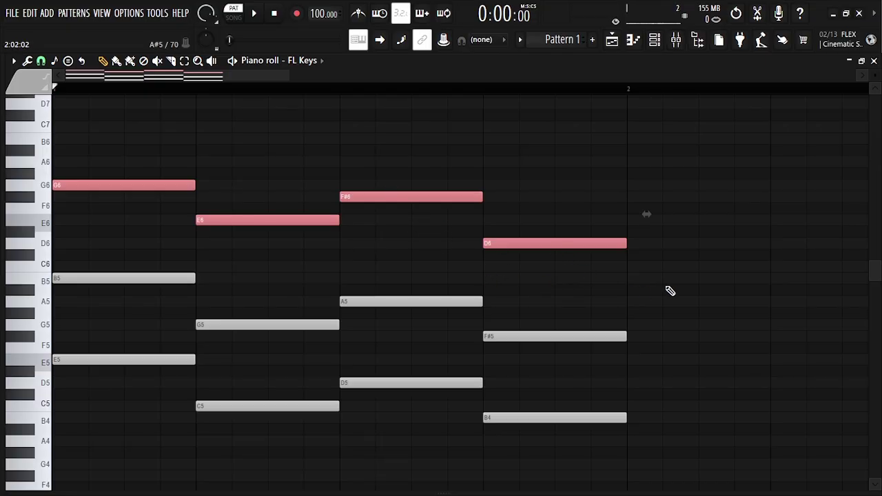
key(space)
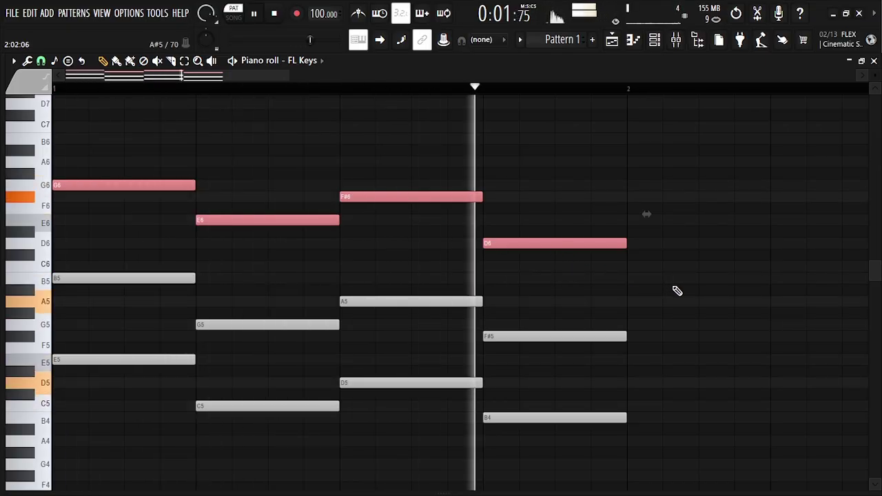
click(686, 289)
right_click(696, 290)
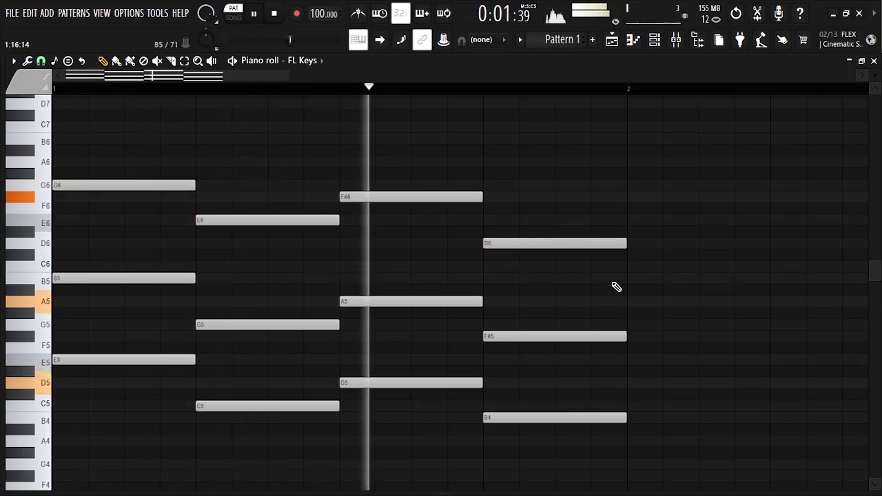
key(space)
- Add a C7 note above the first chord, spanning the chord's full length
drag(292, 80, 258, 77)
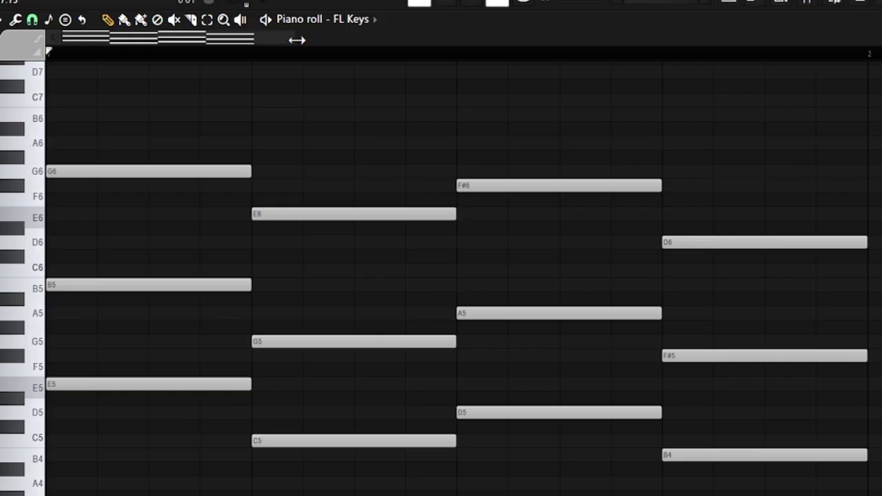
scroll(311, 108, up, 3)
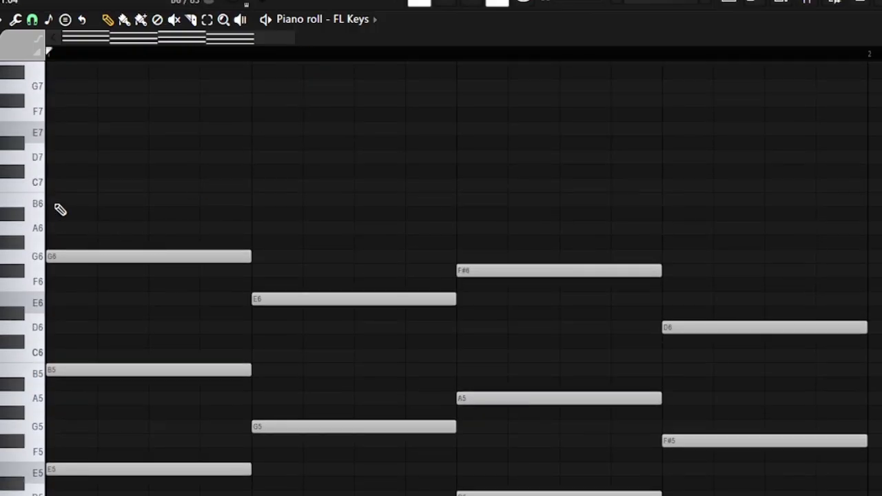
scroll(69, 216, up, 2)
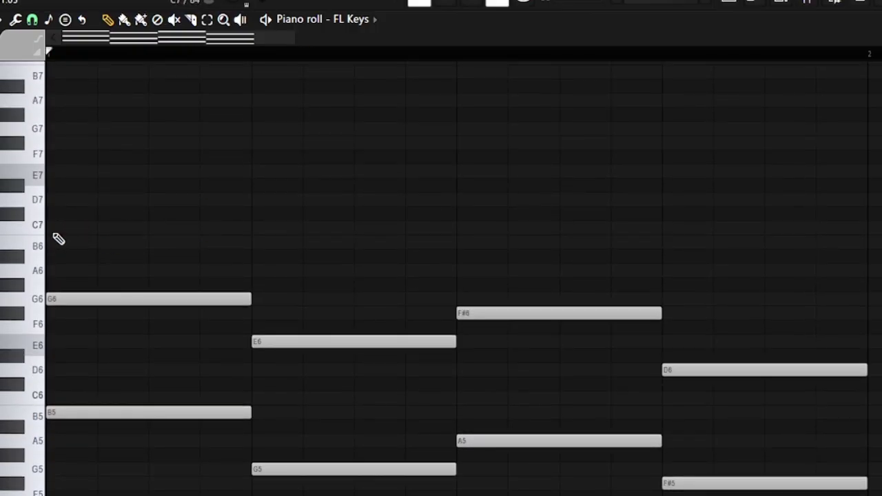
scroll(59, 238, down, 2)
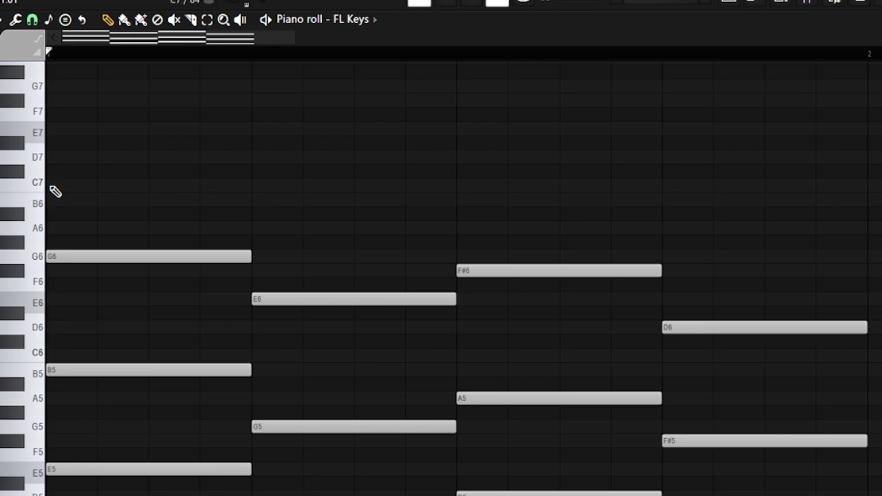
drag(297, 39, 219, 41)
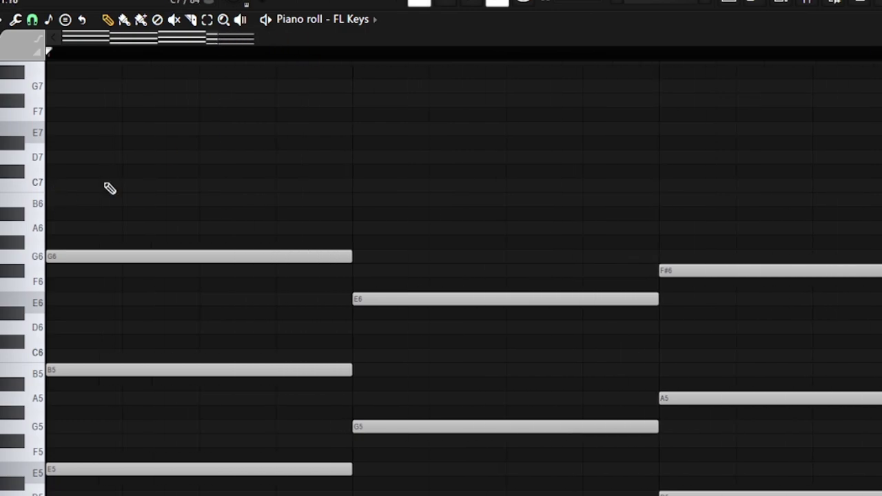
click(55, 187)
drag(216, 191, 336, 198)
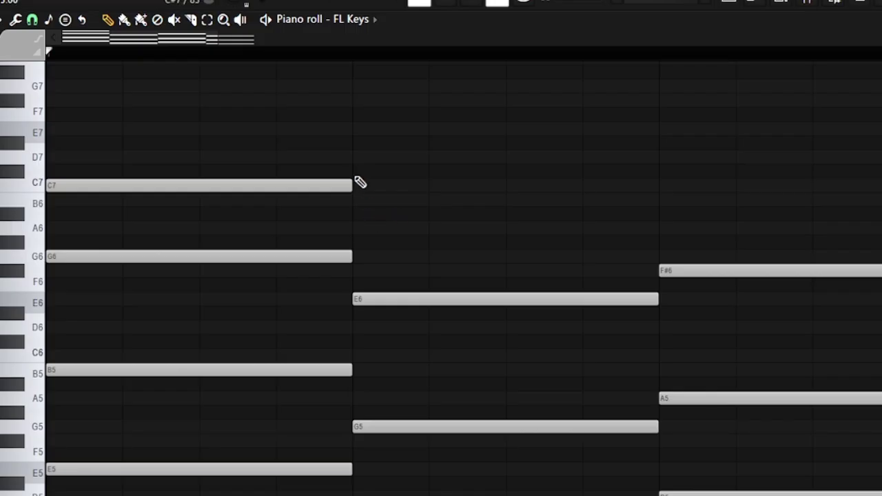
- Add B6 above the second chord, D7 above the third and C7 above the fourth
click(355, 200)
drag(203, 40, 306, 42)
click(219, 157)
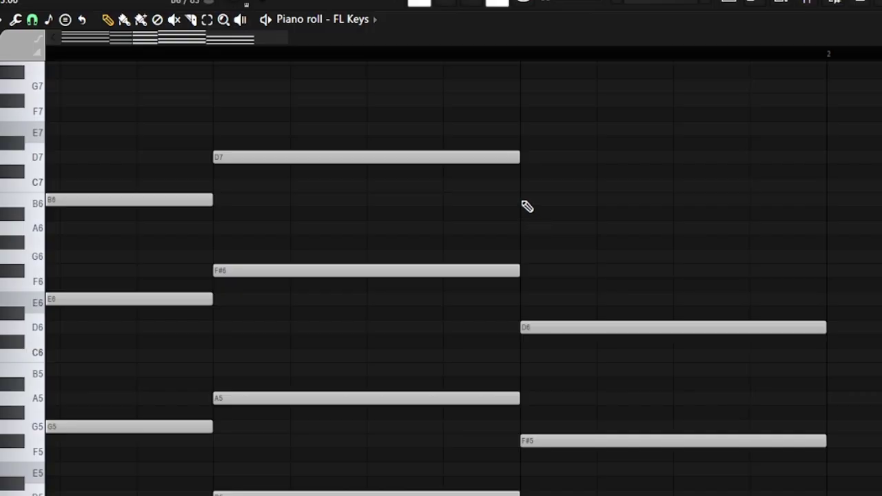
click(526, 186)
- Play back the progression from the start of bar 1 with the added fourth notes
drag(131, 36, 48, 52)
scroll(641, 252, down, 1)
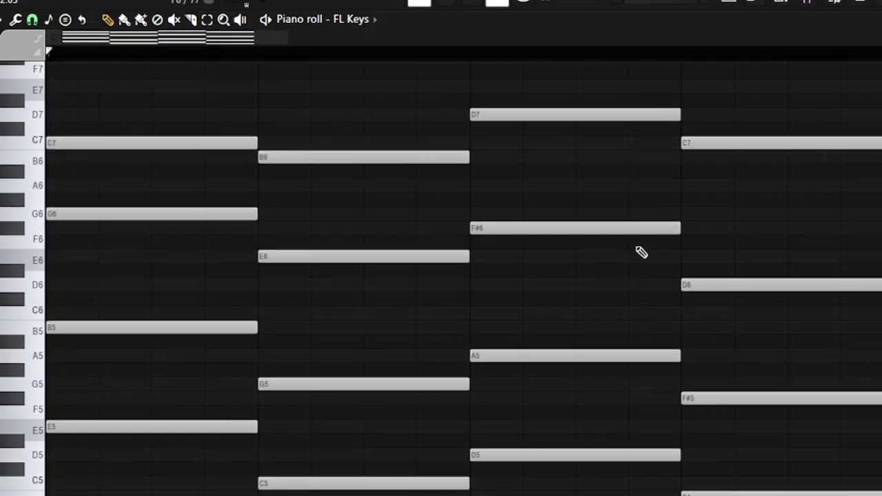
key(space)
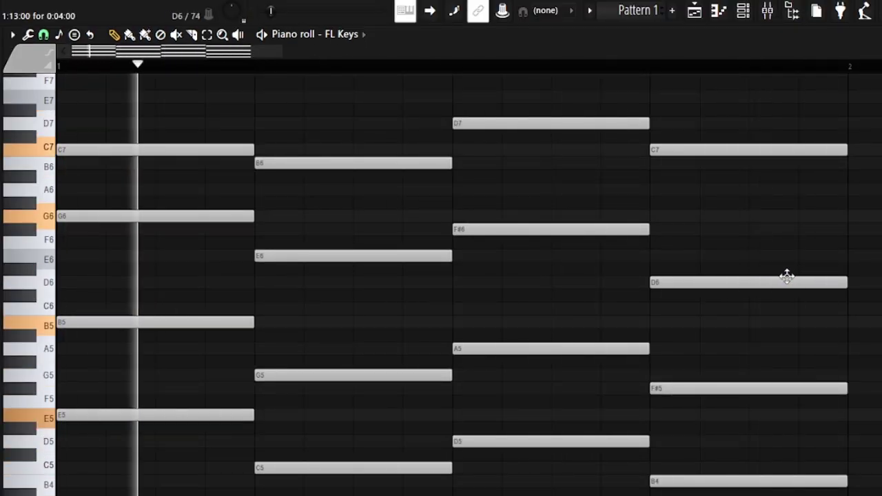
key(space)
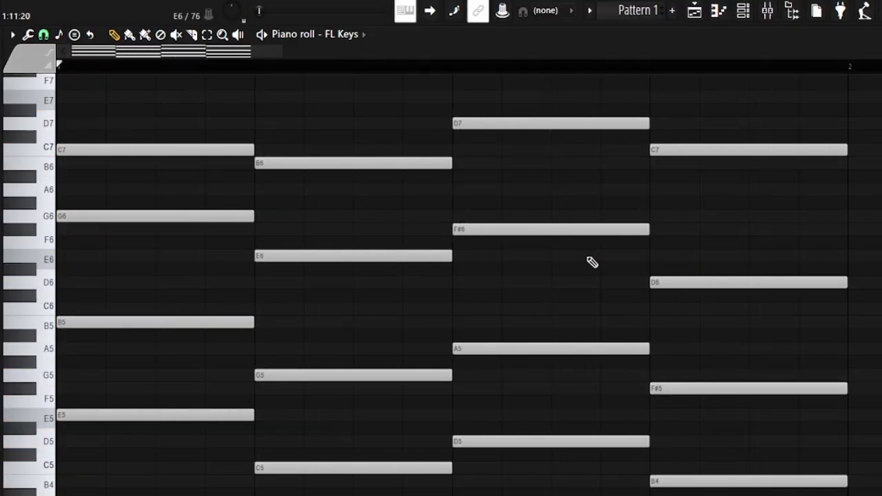
- Add a top layer of notes over the four chords: G7, E7, A7 and G7
scroll(308, 211, up, 4)
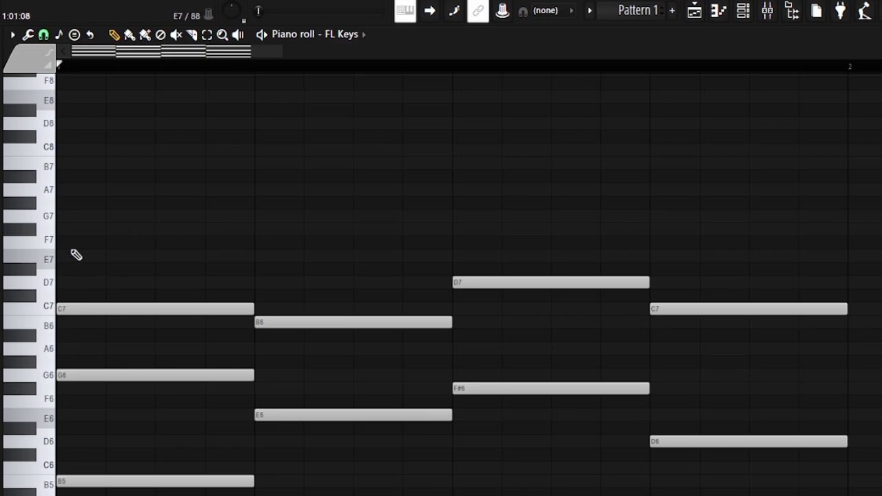
click(69, 221)
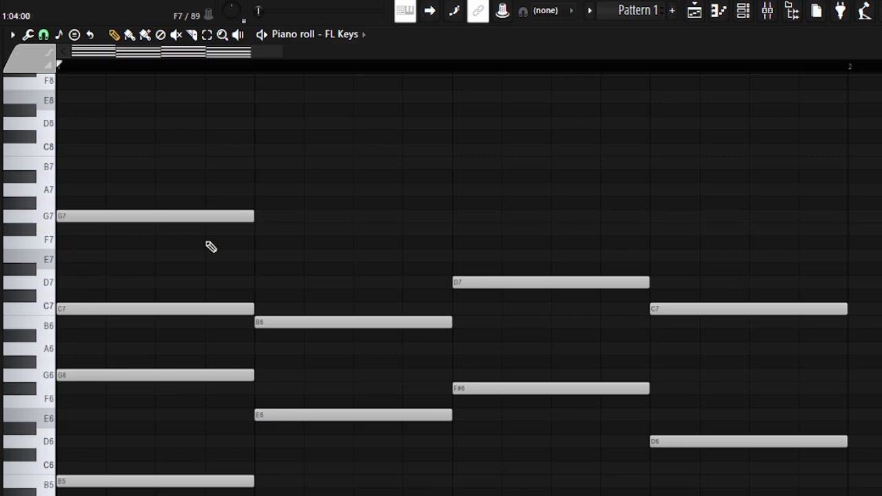
click(262, 256)
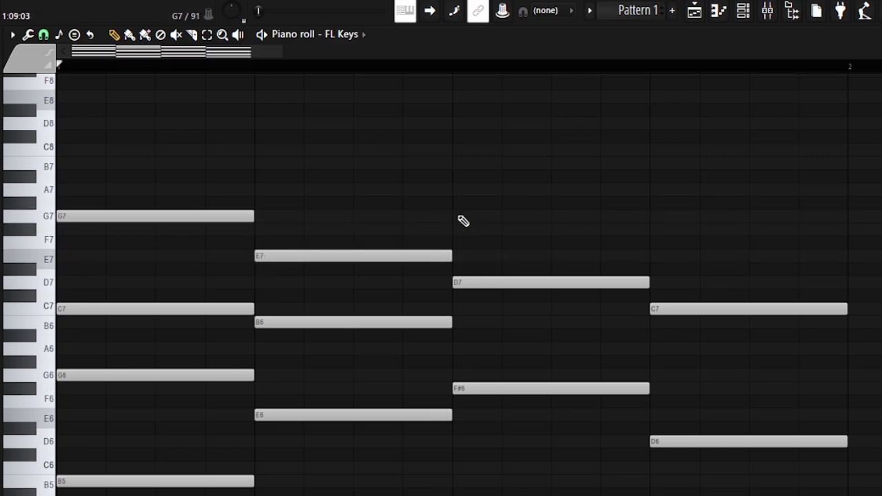
click(455, 216)
click(474, 216)
drag(474, 216, 475, 180)
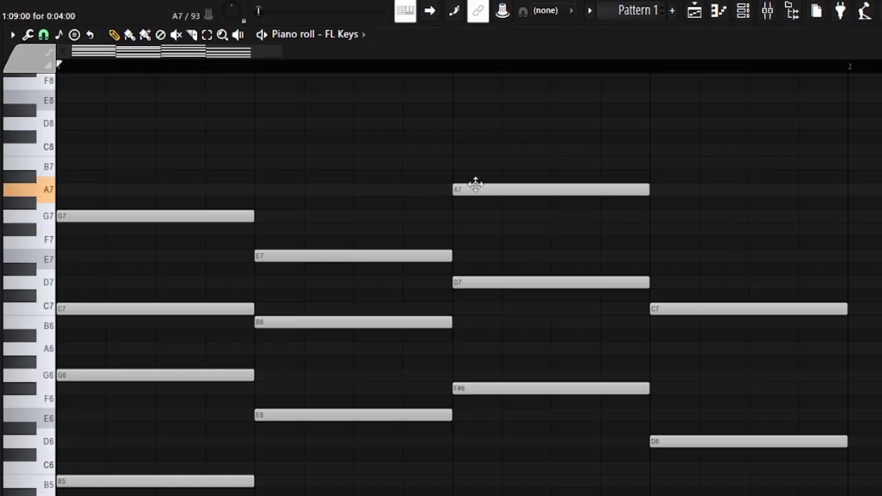
click(652, 216)
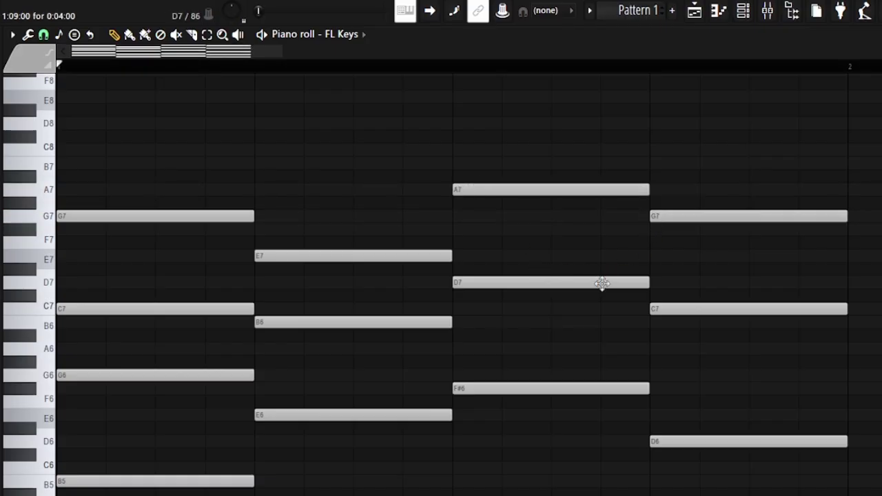
- Play back the five-note chords while reviewing all their layers in the piano roll
scroll(503, 244, down, 4)
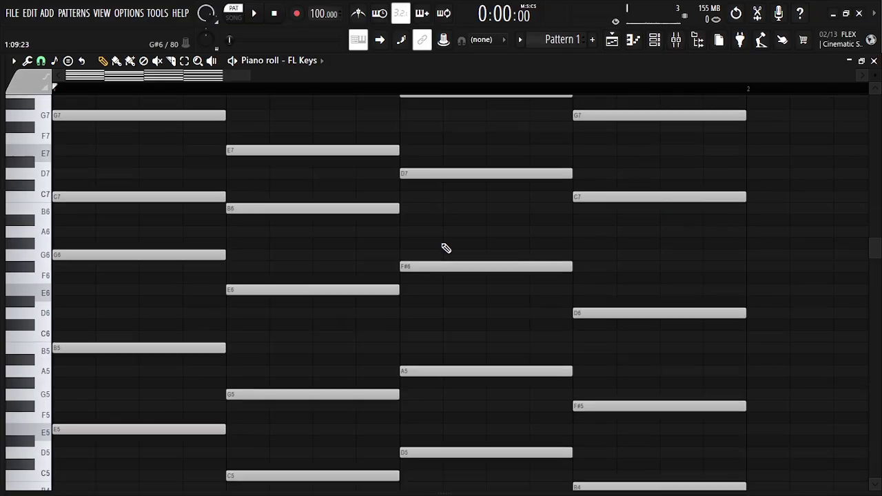
scroll(446, 248, up, 1)
key(space)
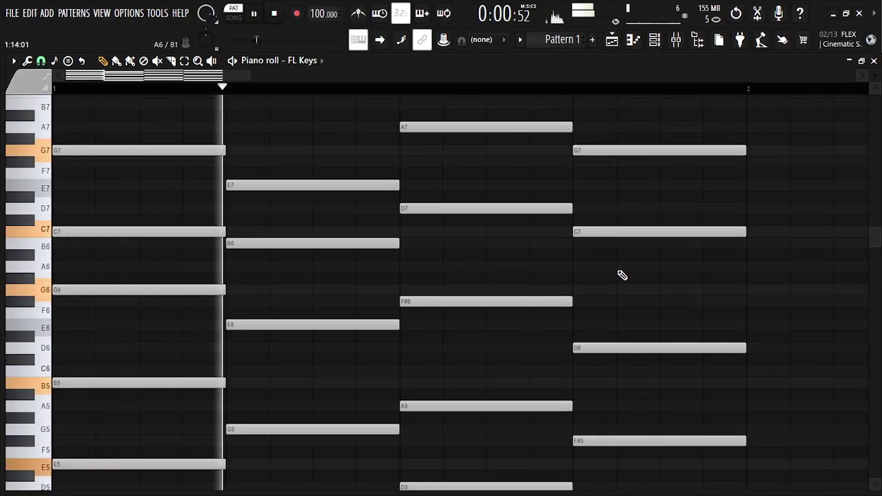
scroll(620, 276, down, 1)
scroll(587, 261, up, 1)
scroll(625, 262, up, 2)
scroll(613, 257, down, 1)
key(space)
- Copy the four root notes one octave down as bass notes E4, C4, D4 and B3, keeping the original roots
scroll(551, 243, down, 2)
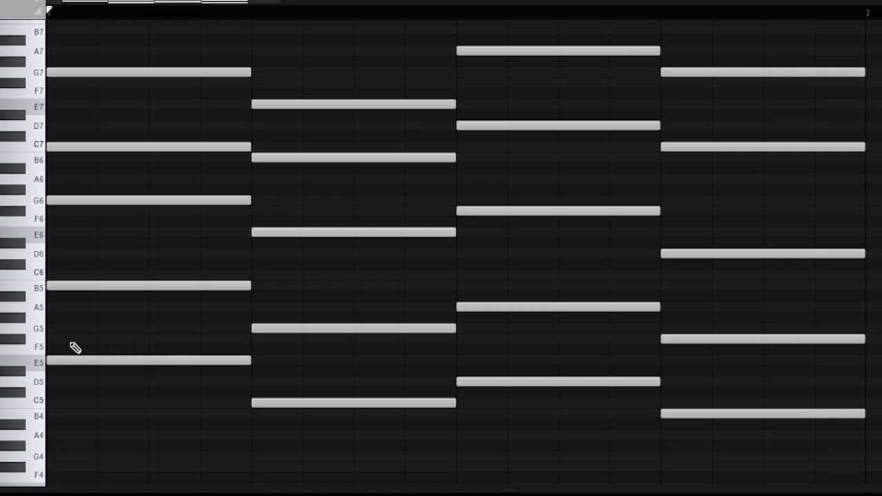
drag(75, 348, 145, 410)
drag(269, 388, 312, 425)
drag(522, 366, 586, 418)
mouse_move(672, 400)
mouse_down()
mouse_move(712, 447)
mouse_move(672, 414)
mouse_up()
ctrl+click(672, 413)
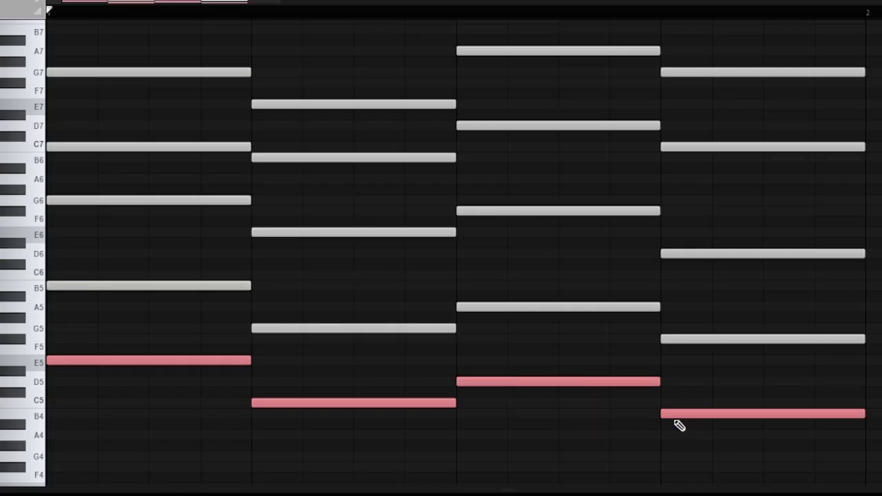
drag(669, 414, 659, 399)
scroll(659, 398, down, 3)
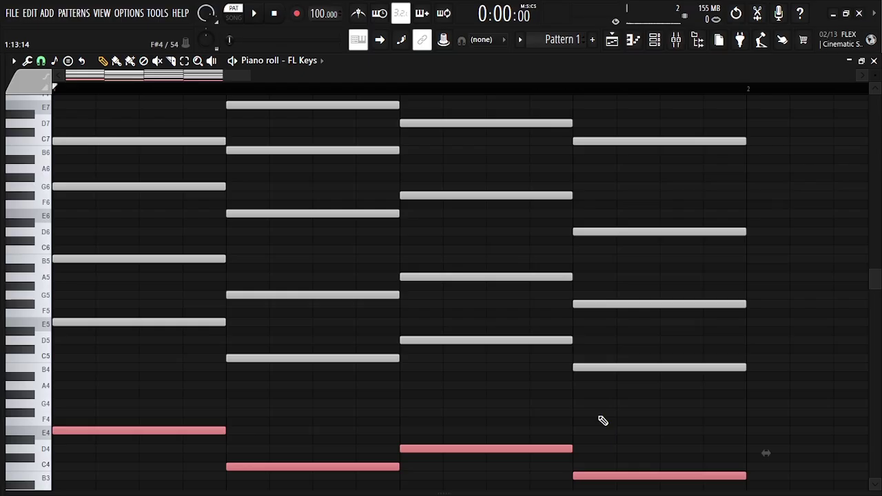
scroll(473, 349, down, 4)
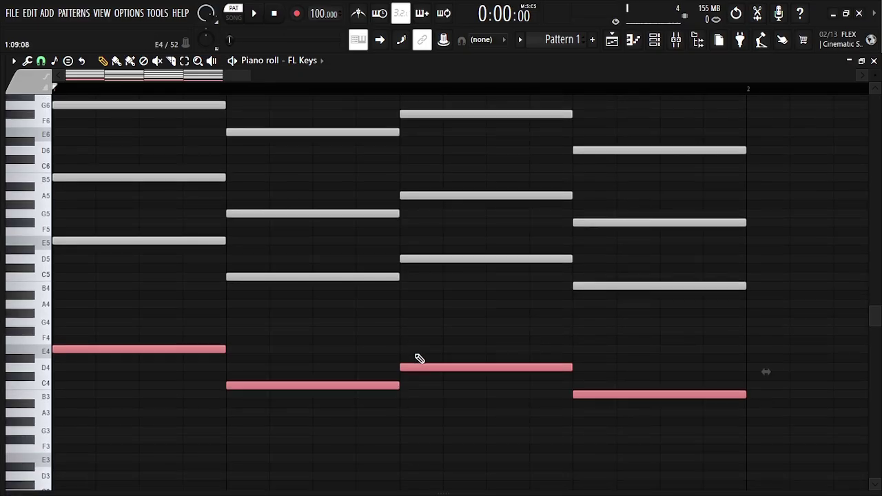
- Lower the copied bass notes another octave to E3, C3, D3 and B2, and play back the progression
key(space)
key(space)
scroll(459, 370, down, 1)
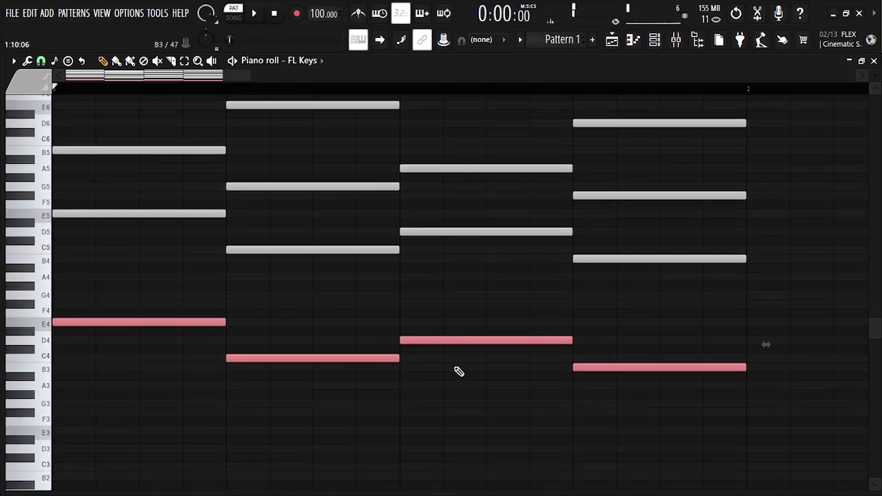
key(ctrl+Down)
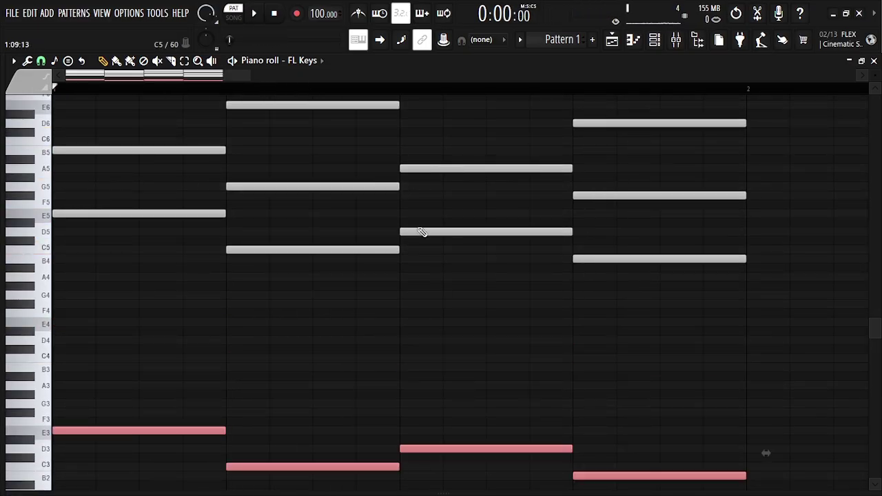
scroll(441, 284, down, 2)
key(space)
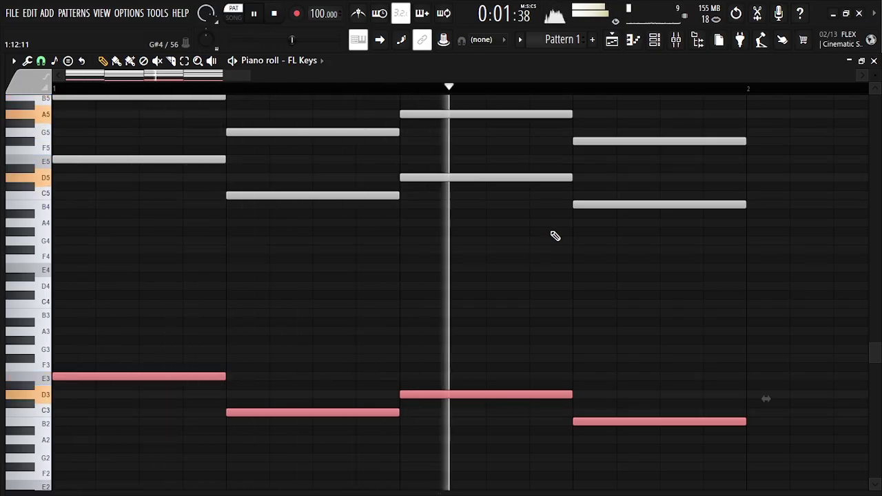
- Stop playback and examine the full chord stacks, from the low bass roots up to the top note layer
scroll(565, 267, up, 1)
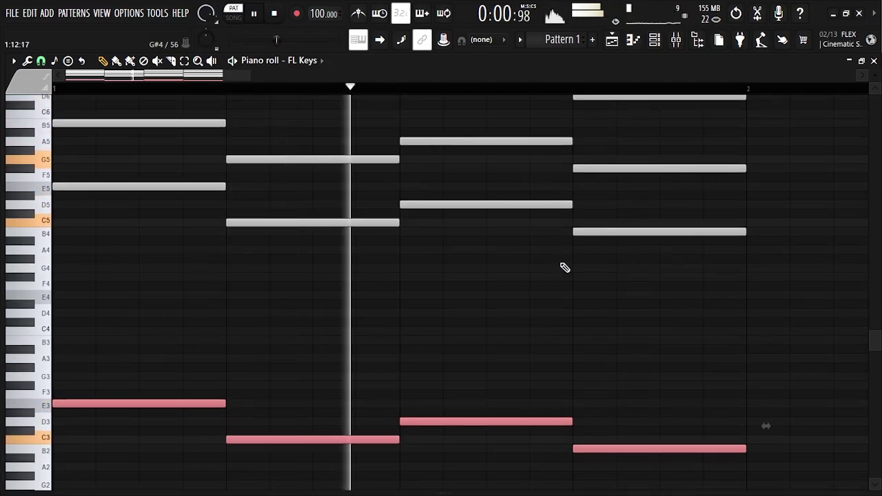
key(space)
scroll(541, 331, up, 3)
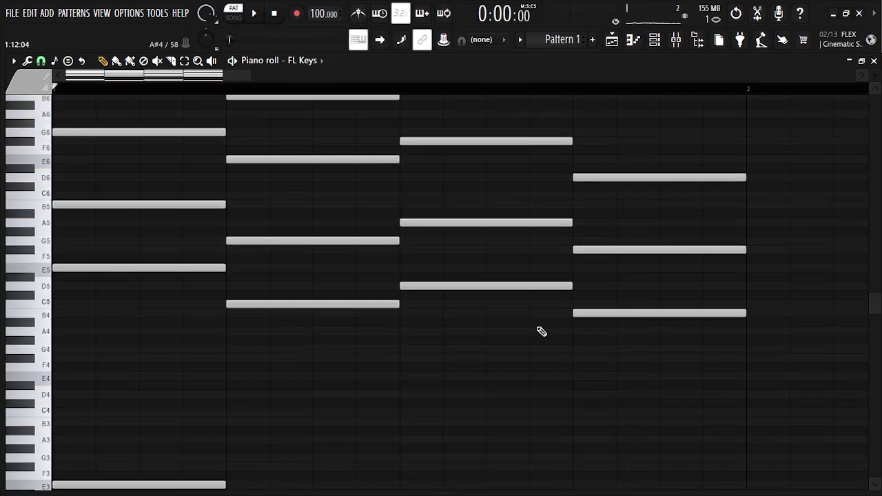
scroll(542, 331, down, 2)
scroll(541, 331, down, 1)
scroll(542, 331, up, 1)
scroll(542, 332, down, 2)
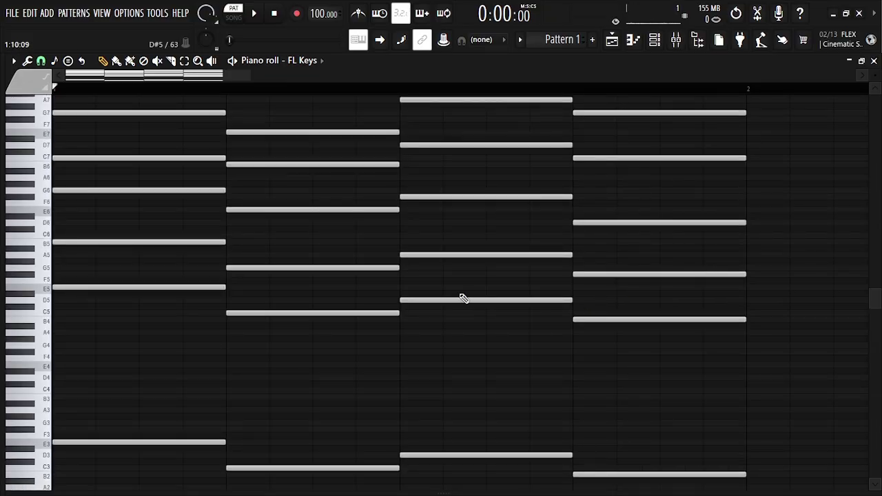
- Strum the four chords with the Strumizer, using Start time strength to stagger note starts slightly from lowest to highest, and audition them
key(alt+s)
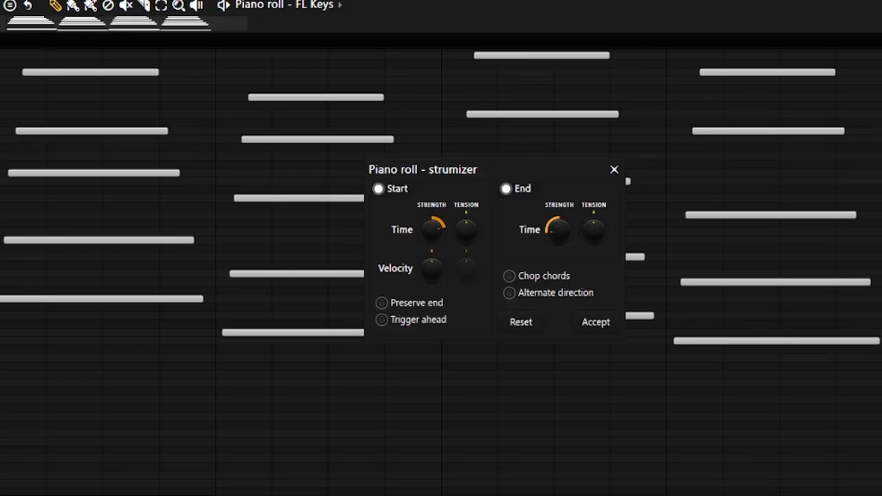
drag(439, 235, 392, 234)
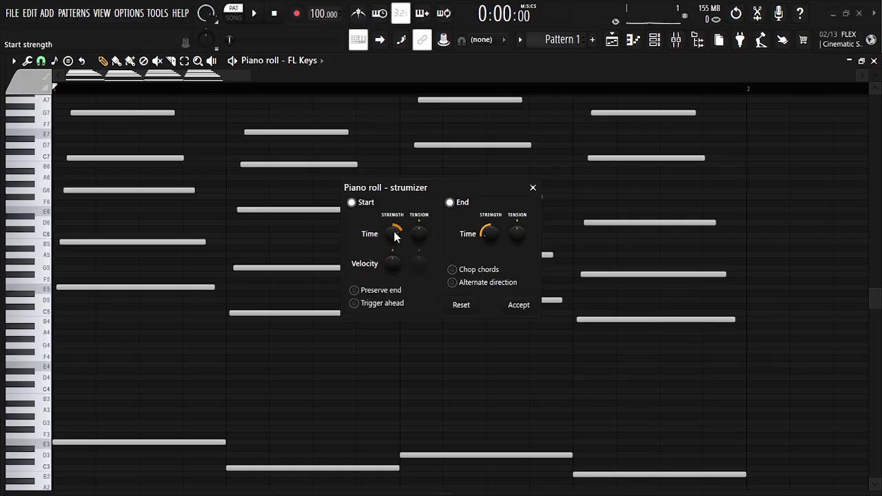
key(space)
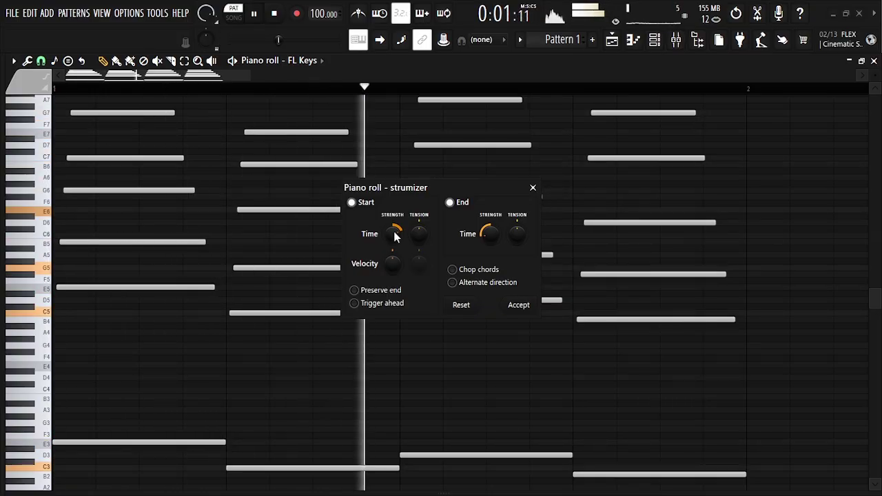
key(space)
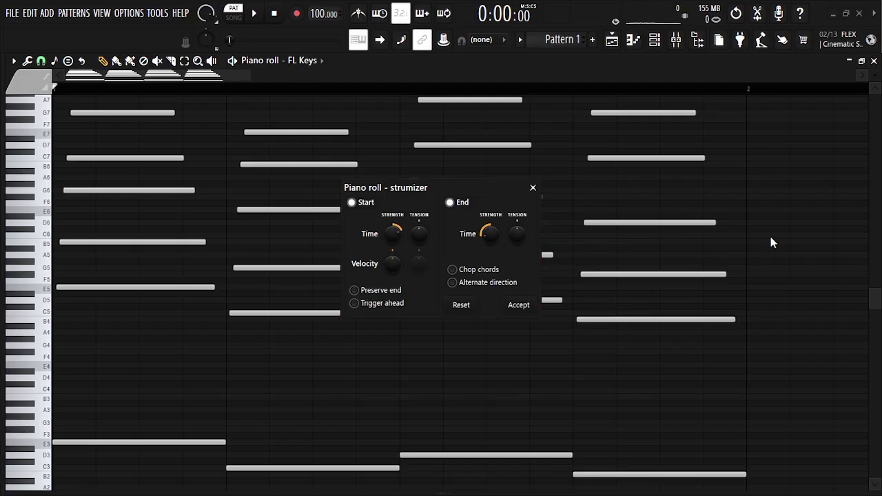
- Try a stronger End time strength that cuts the upper notes progressively shorter, audition it, and toggle the Chop chords option
mouse_move(492, 239)
mouse_down()
mouse_move(492, 207)
mouse_move(492, 226)
mouse_up()
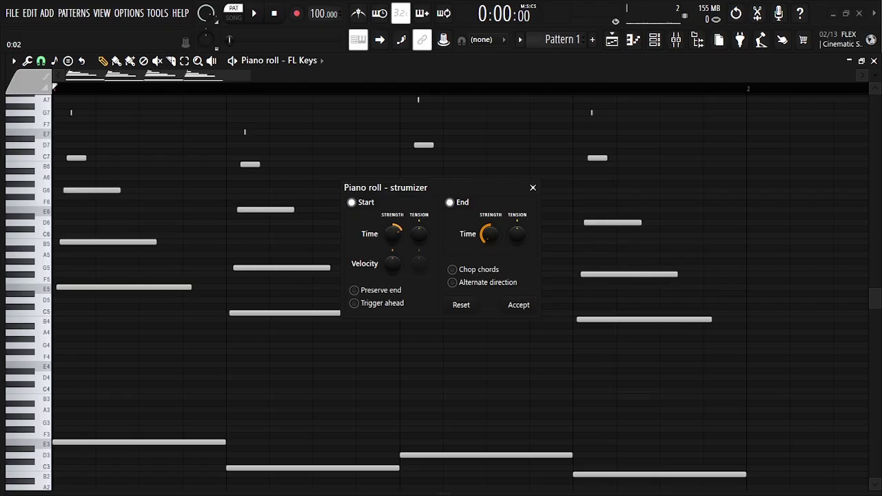
key(space)
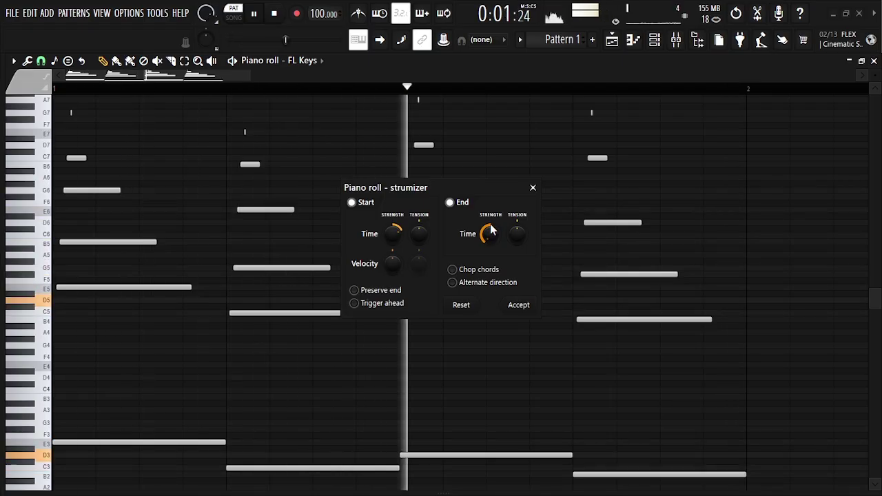
key(space)
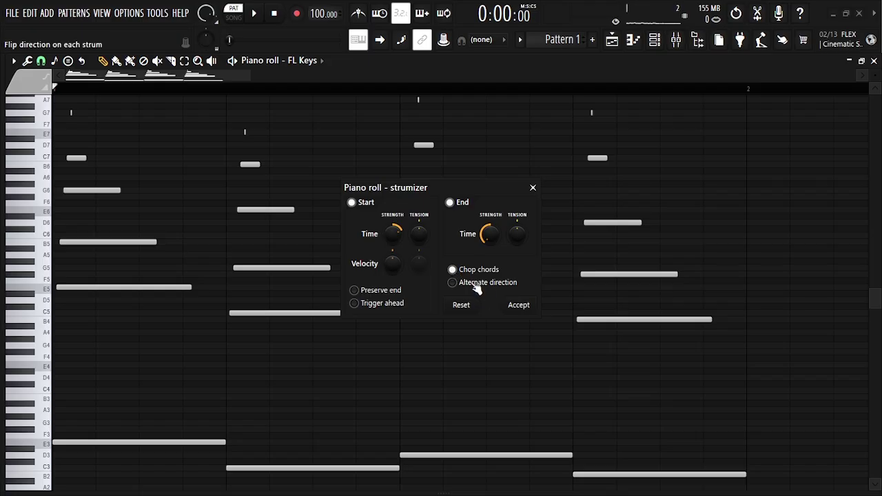
click(452, 269)
mouse_move(392, 263)
mouse_down()
mouse_move(392, 255)
mouse_move(392, 273)
mouse_up()
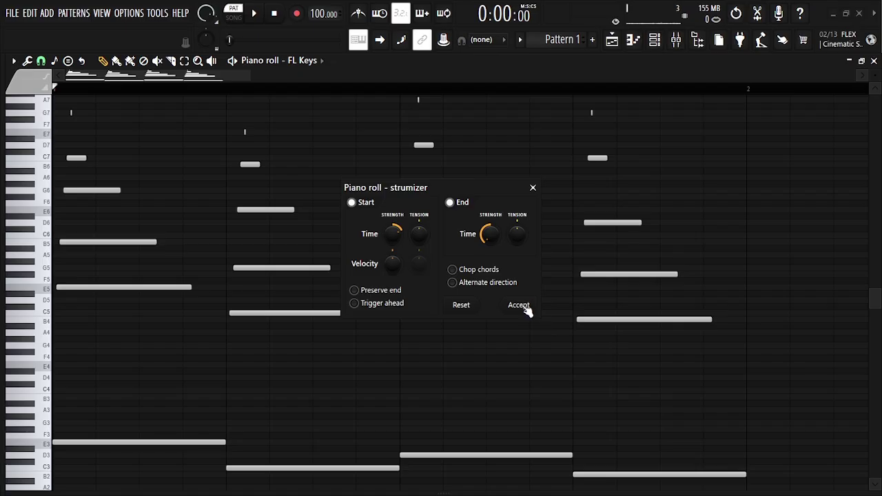
- Reduce the Strumizer's End time strength so the notes end only slightly early, apply the strum, and play back the progression
drag(492, 238, 491, 245)
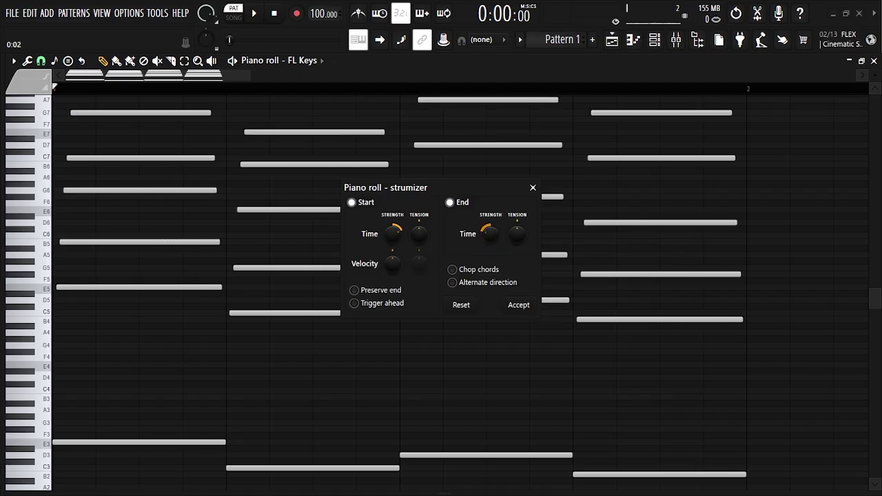
click(521, 310)
key(space)
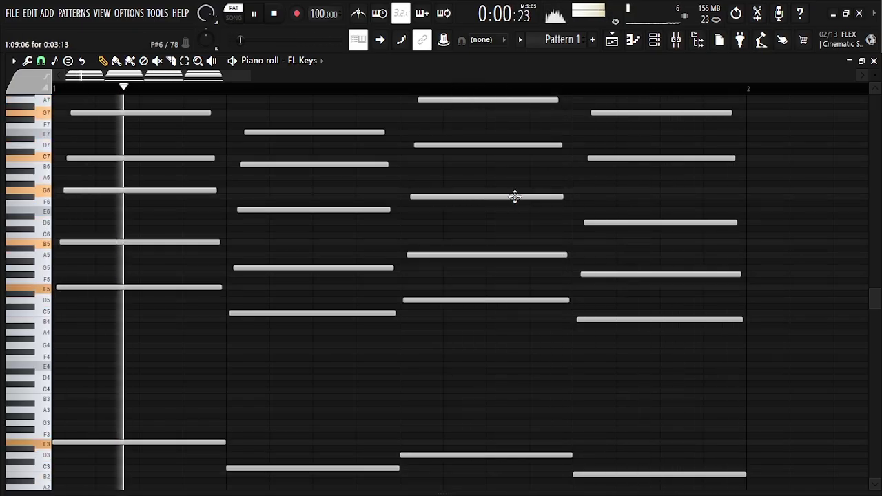
key(space)
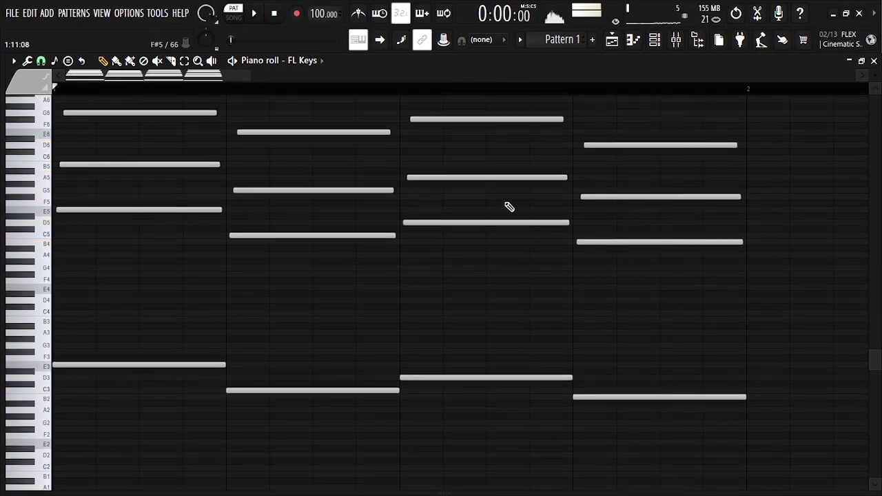
scroll(502, 197, up, 2)
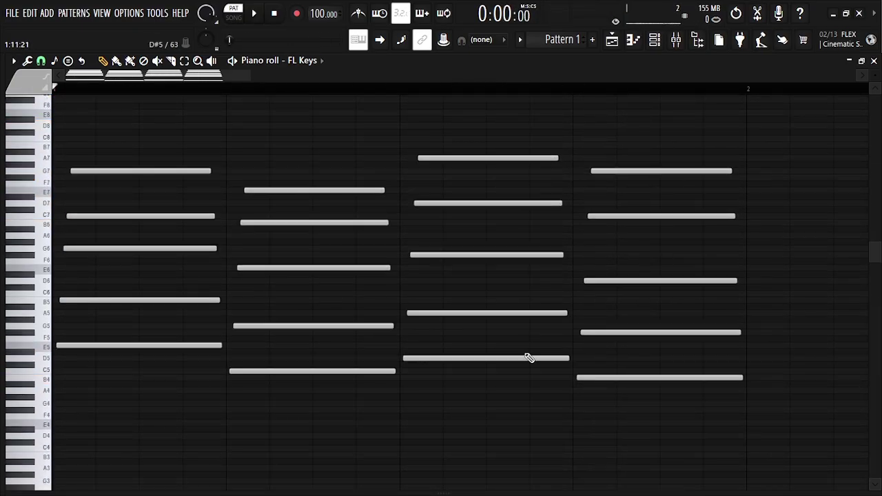